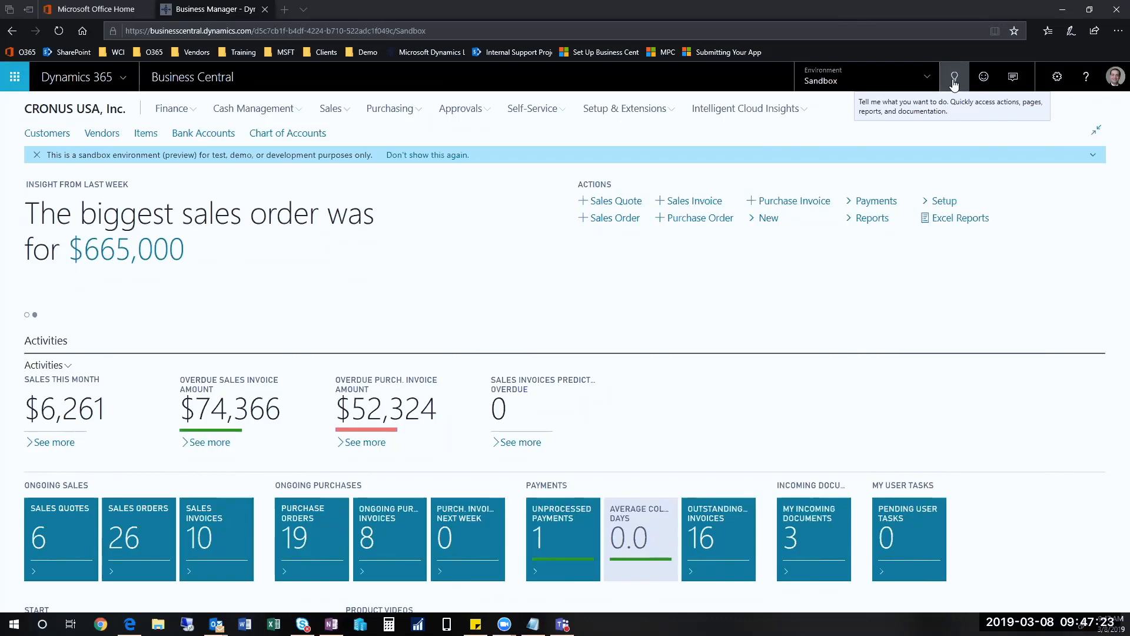
Step: Look up the Manufacturing Setup page, review its Numbering and Employee Scanning settings, and close it
left_click(955, 80)
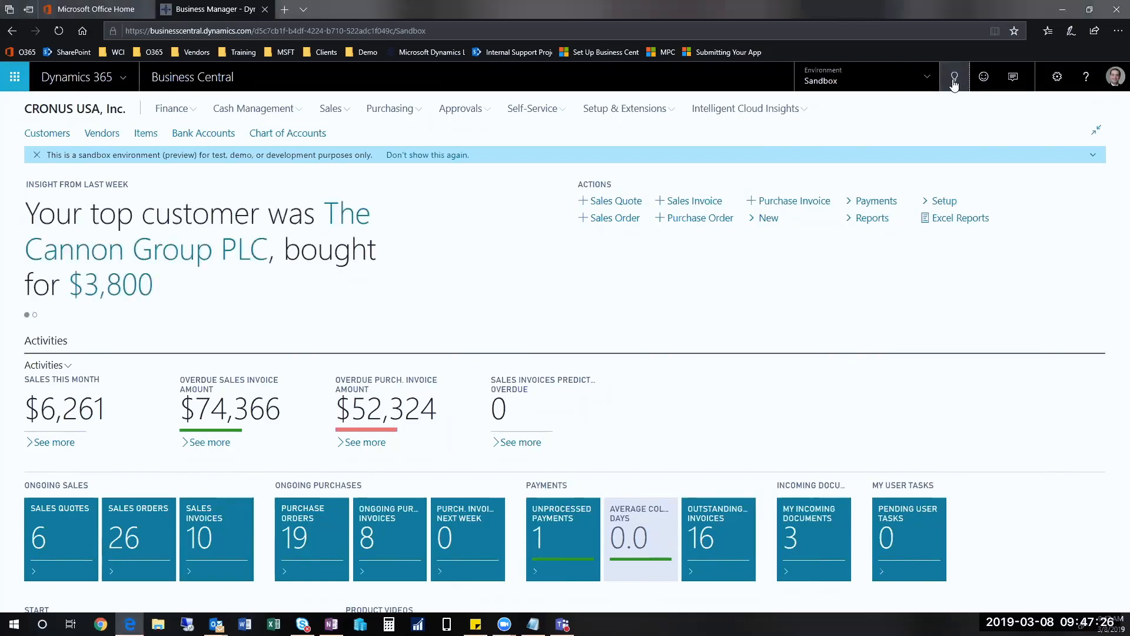
type("manufactur")
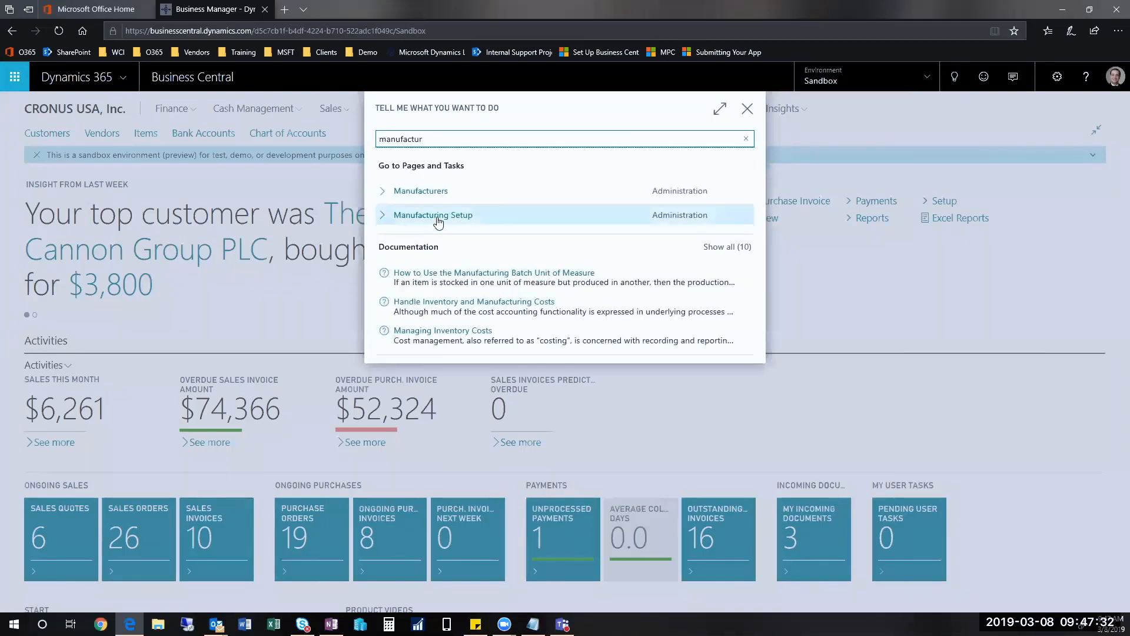
left_click(434, 216)
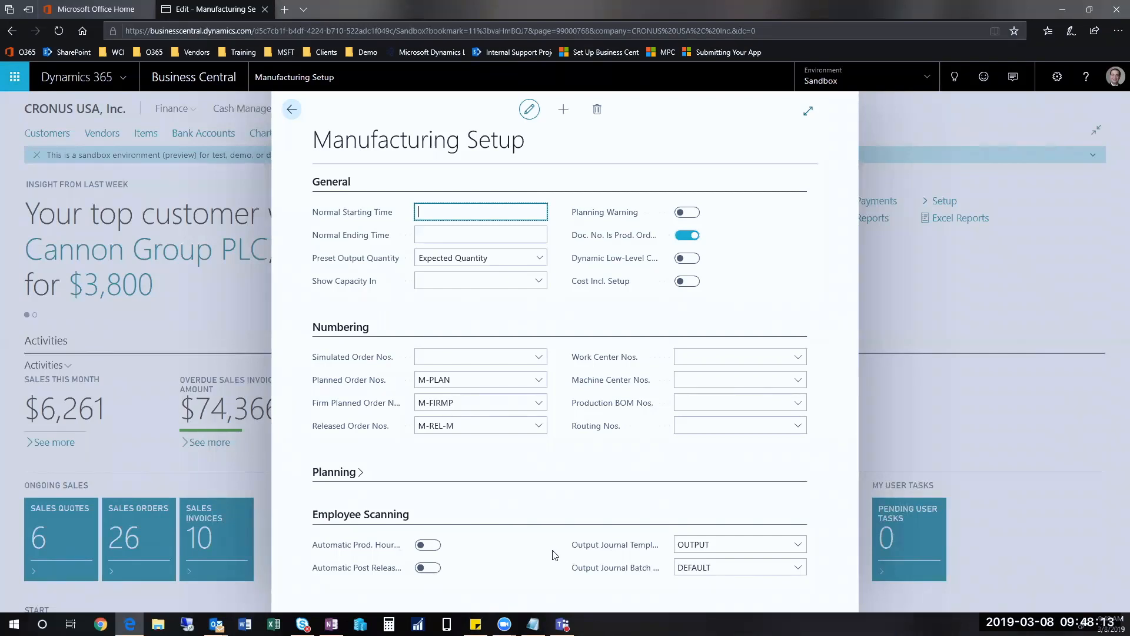
left_click(291, 111)
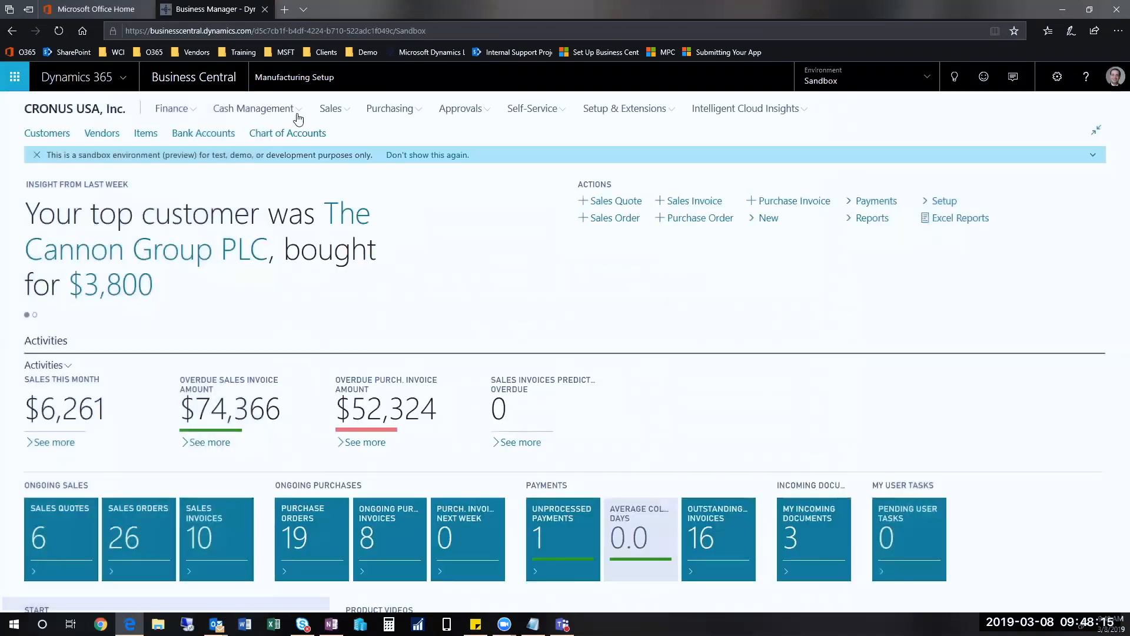
Step: Find the Employees list, open the secretary's employee card, and examine its Employee Scanning section for the user ID and supervisor number
left_click(954, 77)
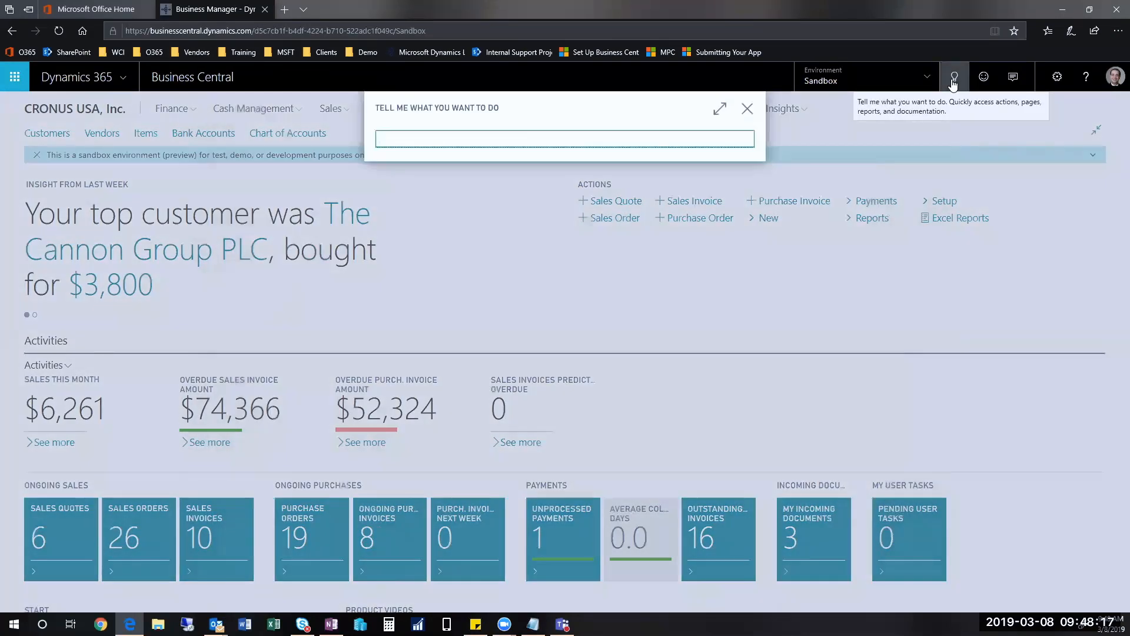
type("employee")
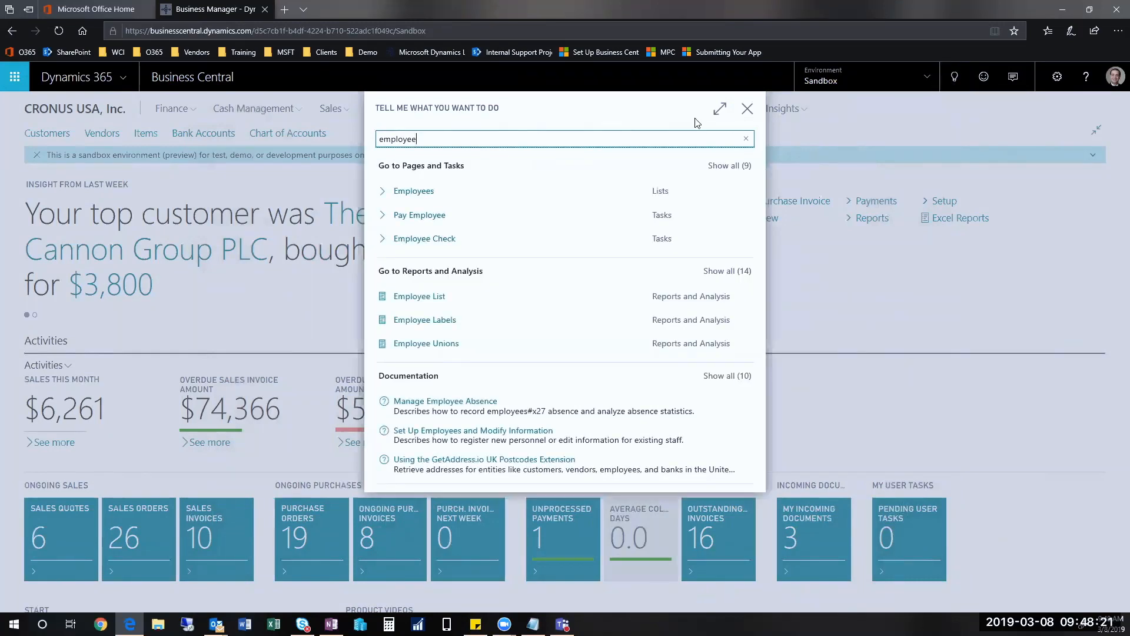
left_click(427, 192)
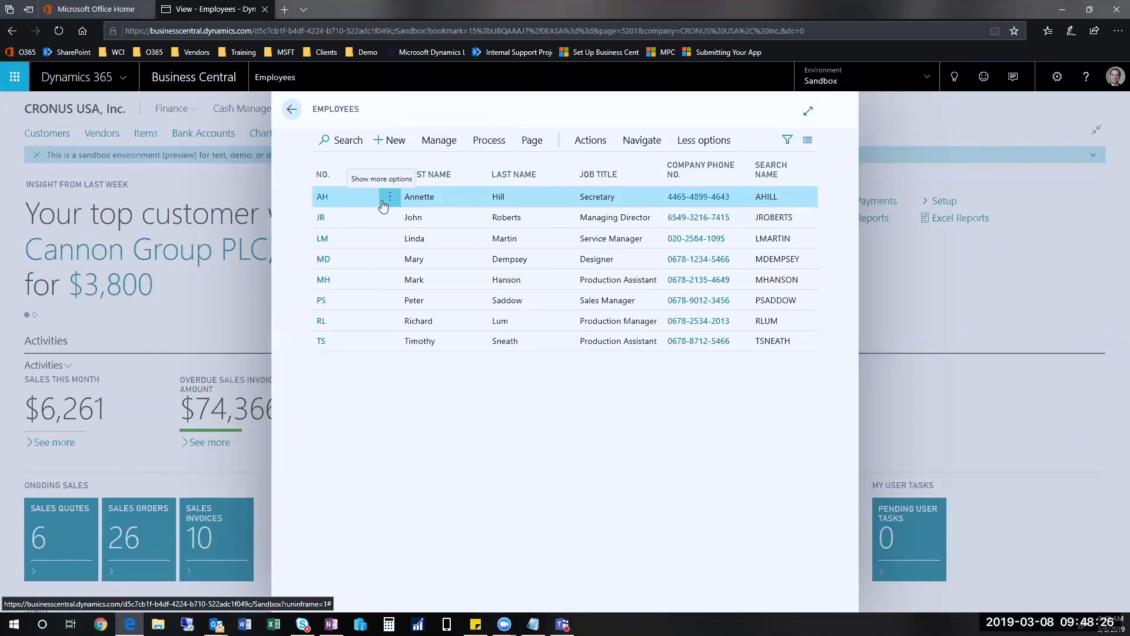
left_click(386, 200)
left_click(354, 285)
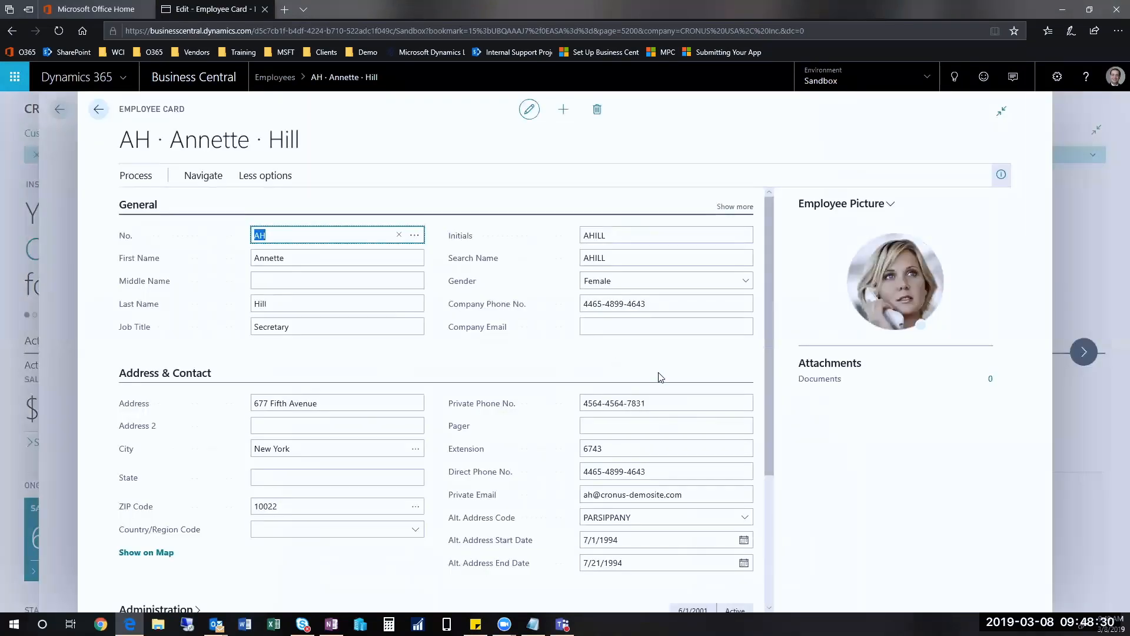
left_click_drag(769, 435, 765, 569)
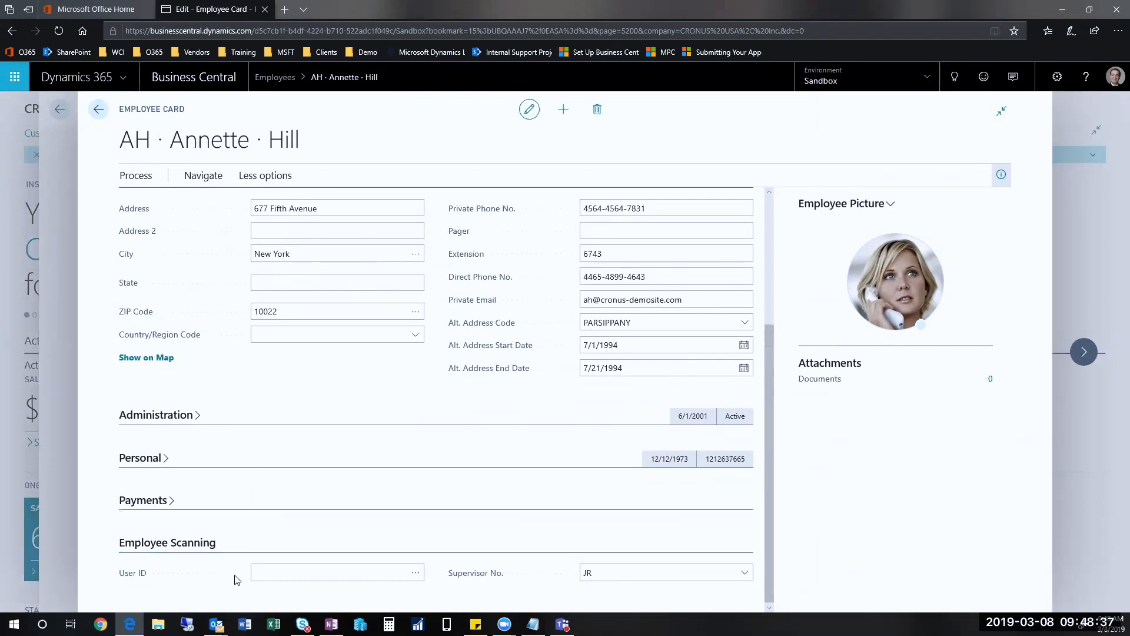
left_click(264, 576)
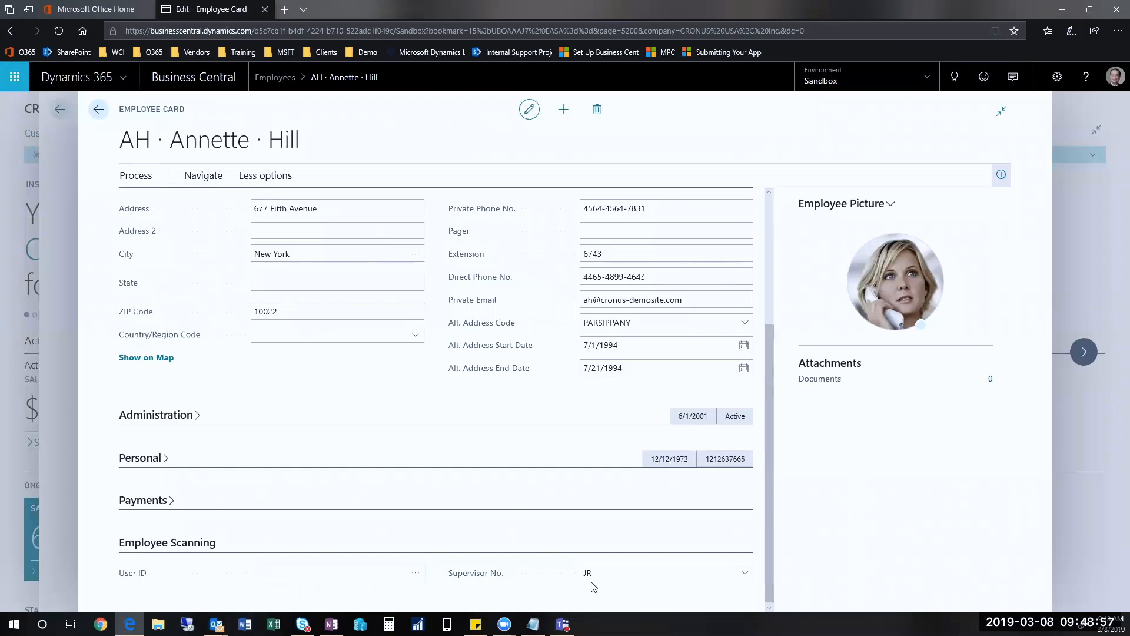
left_click(100, 109)
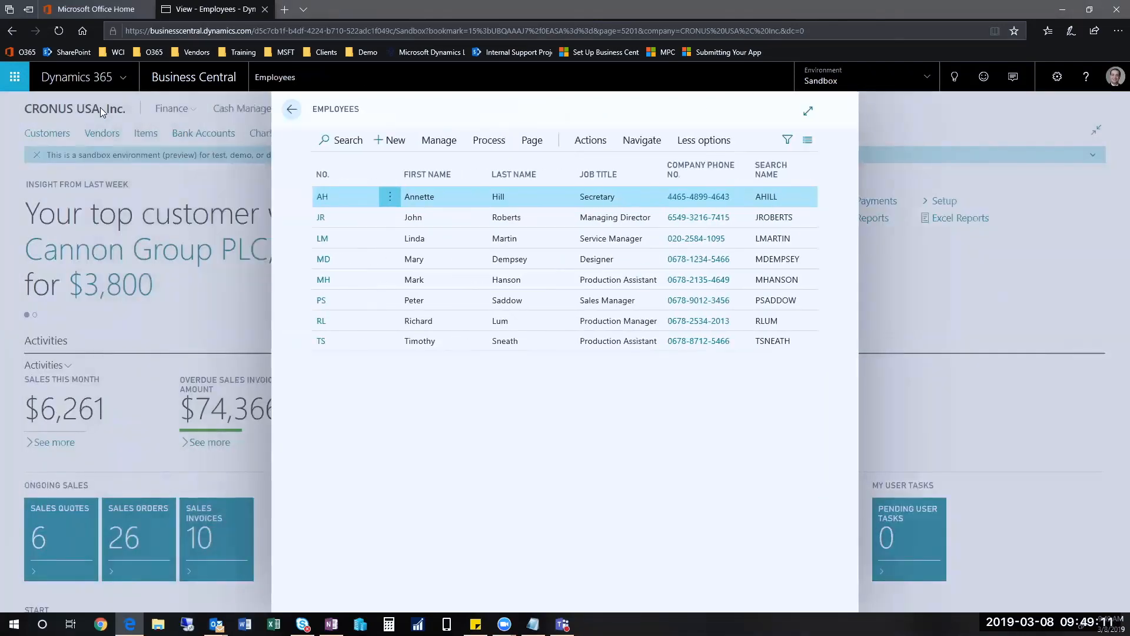
Step: Open the managing director's employee card for editing, check the user ID under Employee Scanning, and return from the card
left_click(383, 217)
left_click(388, 220)
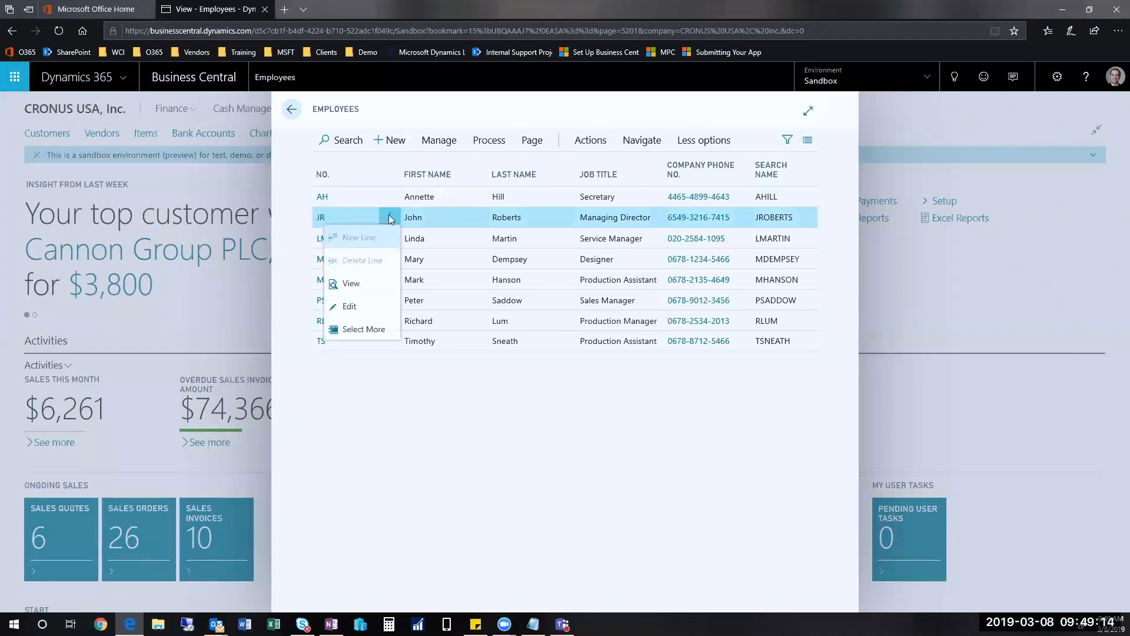
left_click(350, 307)
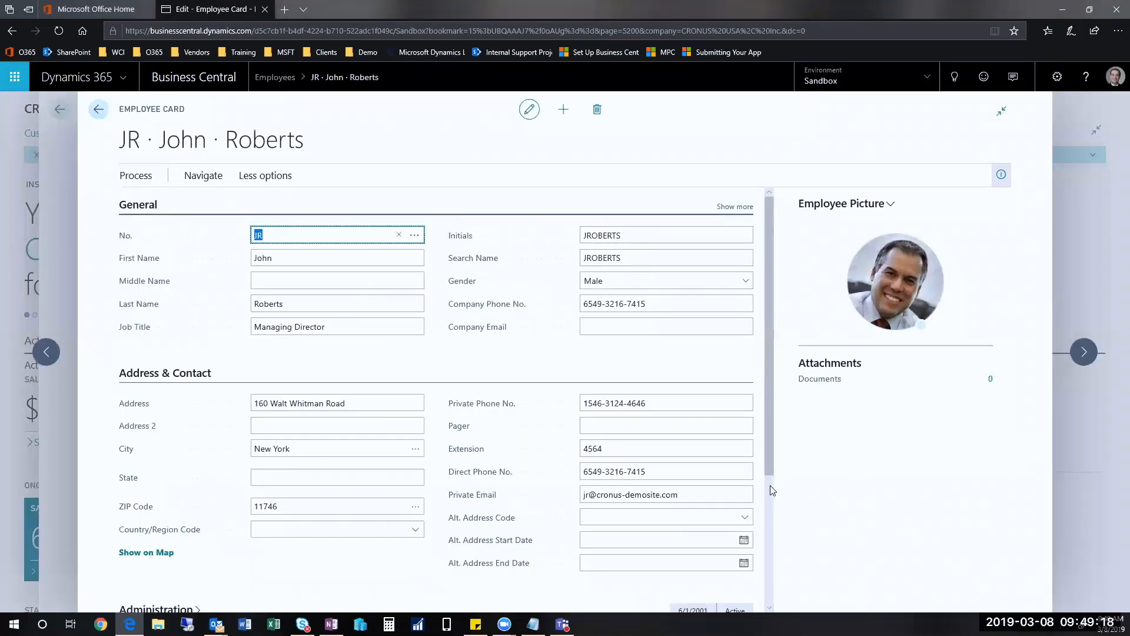
scroll(770, 486, "down", 3)
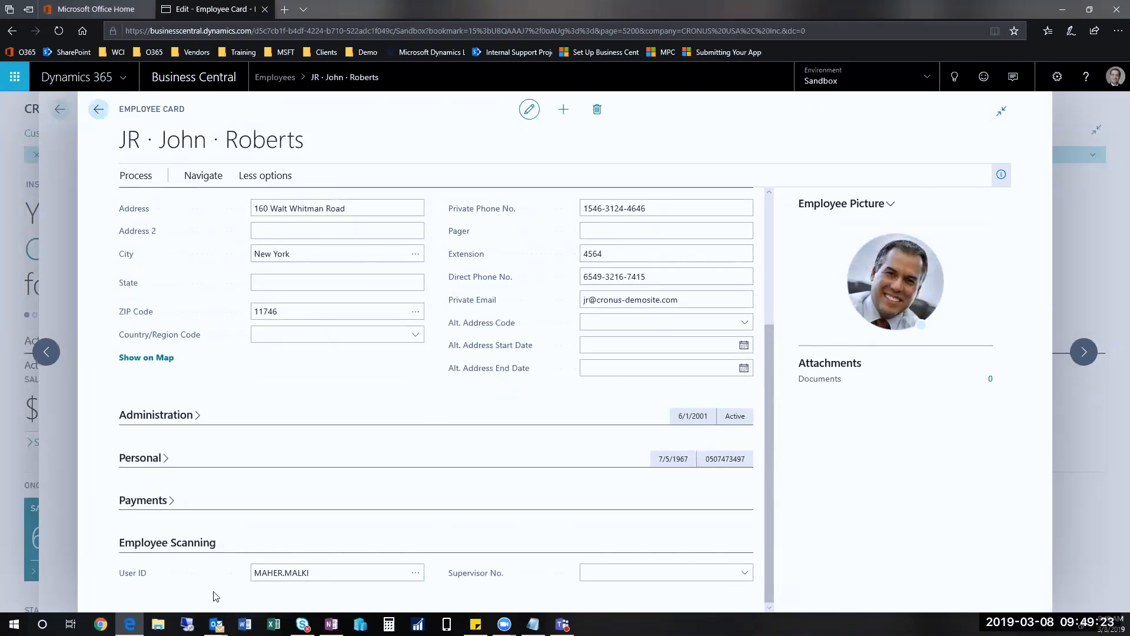
left_click(100, 110)
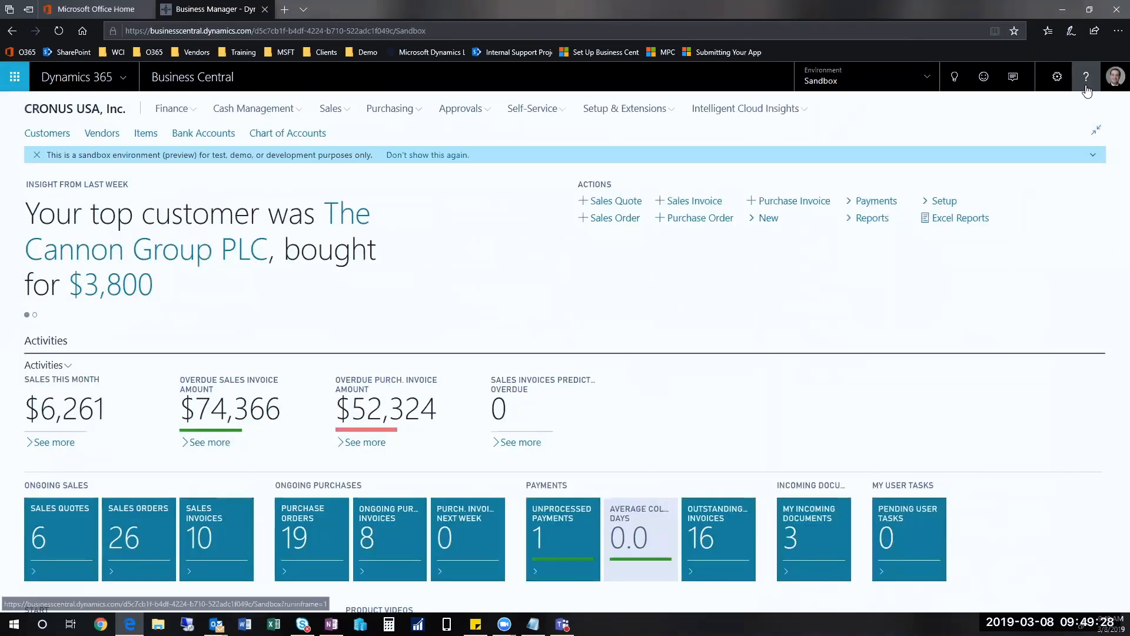
Step: Search for "employee scan" and open the Employee Prod. Scanning page
left_click(956, 77)
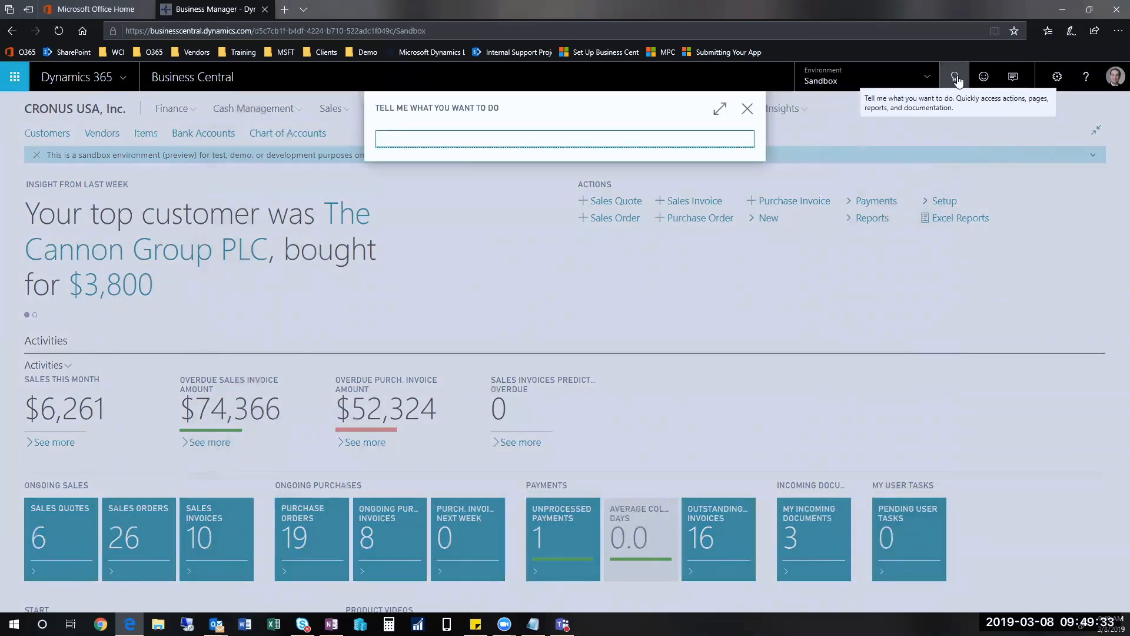
type("employee")
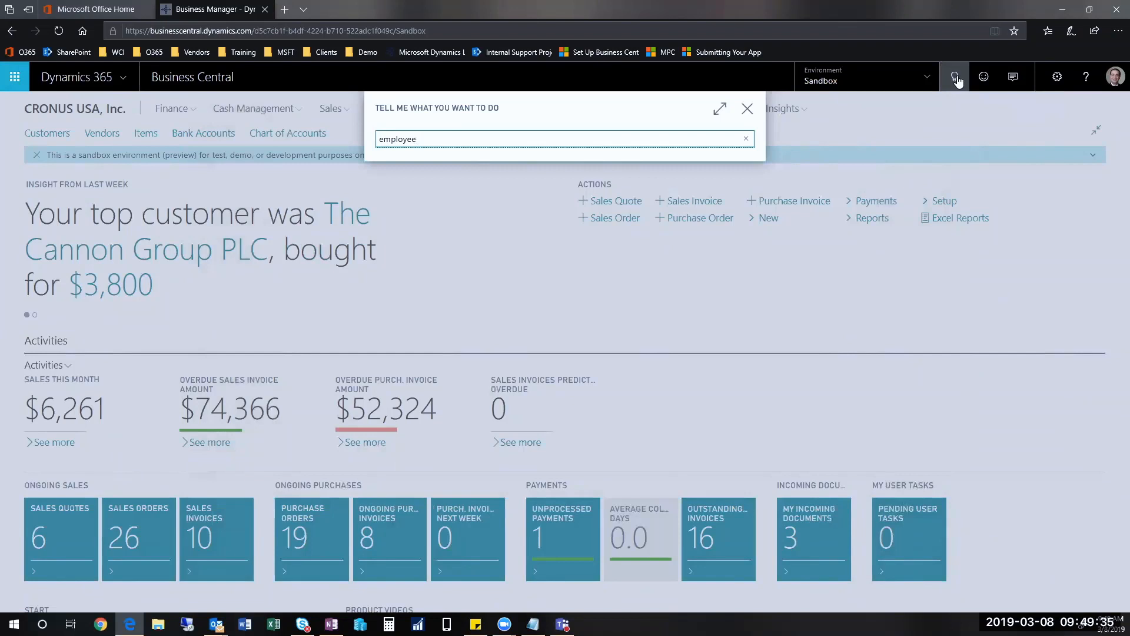
type(" scan")
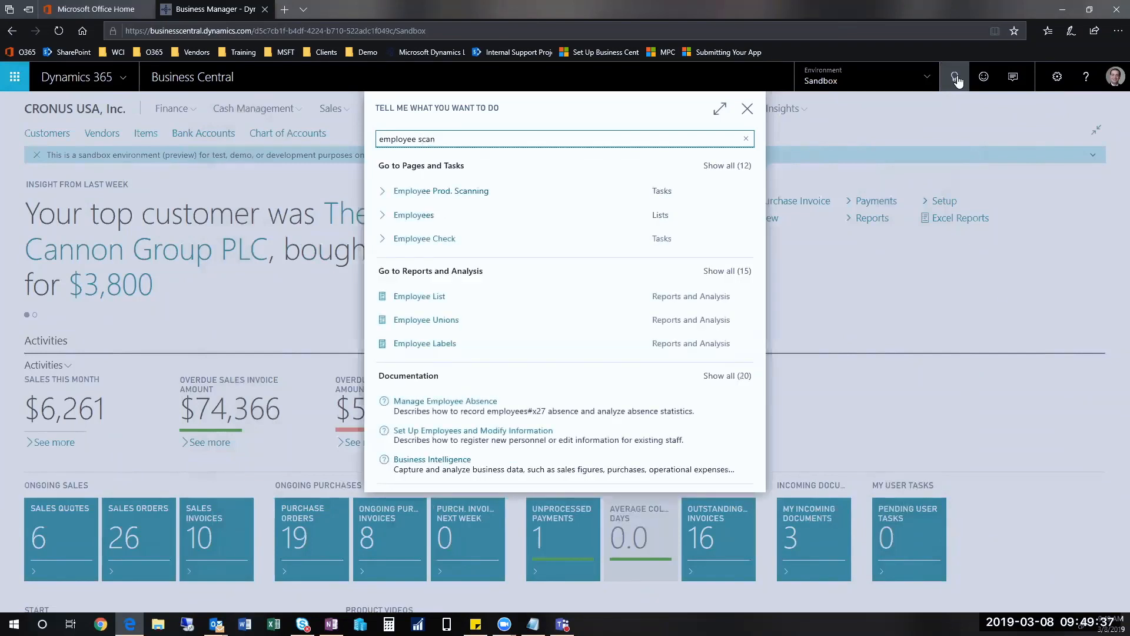
left_click(428, 192)
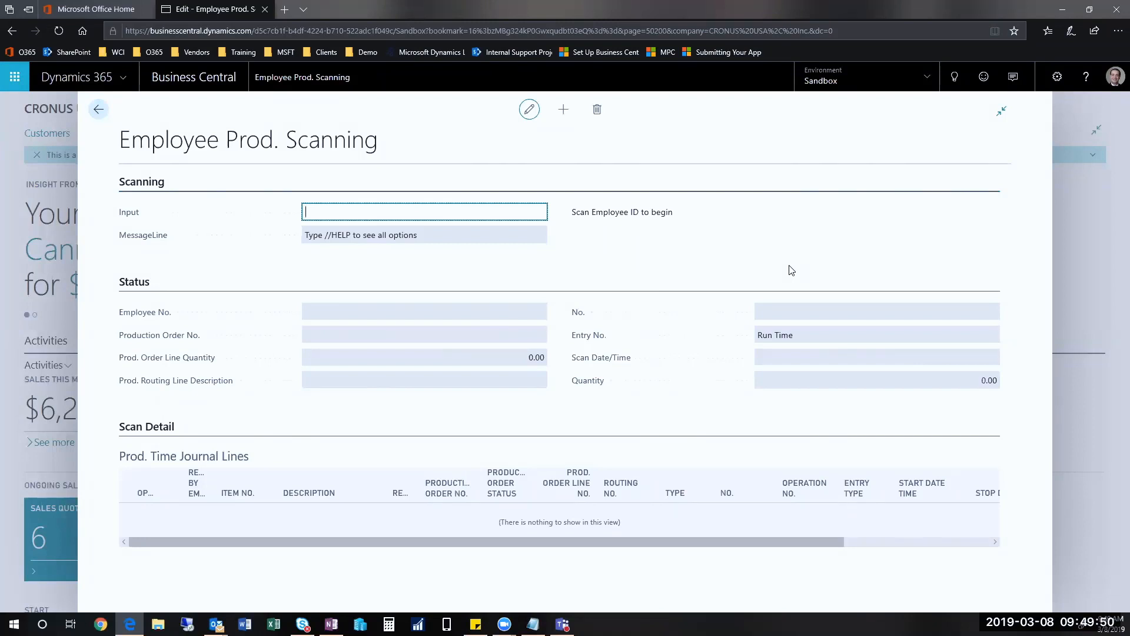
Step: Enter the //help command on the scanning page, preview the Employee Scan Barcode report, and close the preview
type("//help")
key("Return")
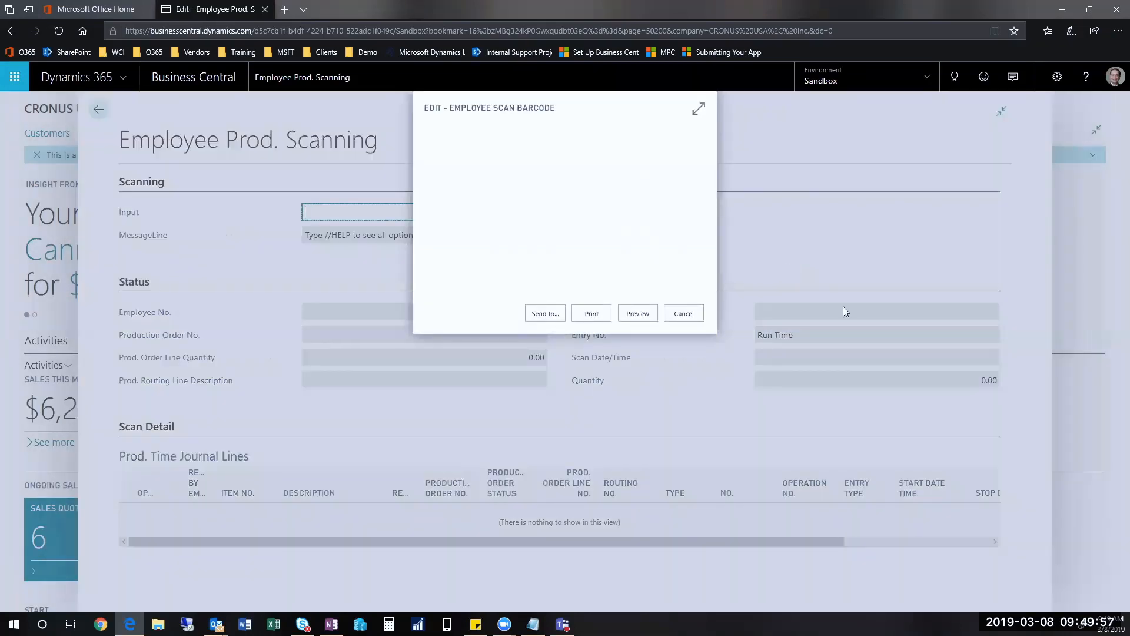
left_click(638, 313)
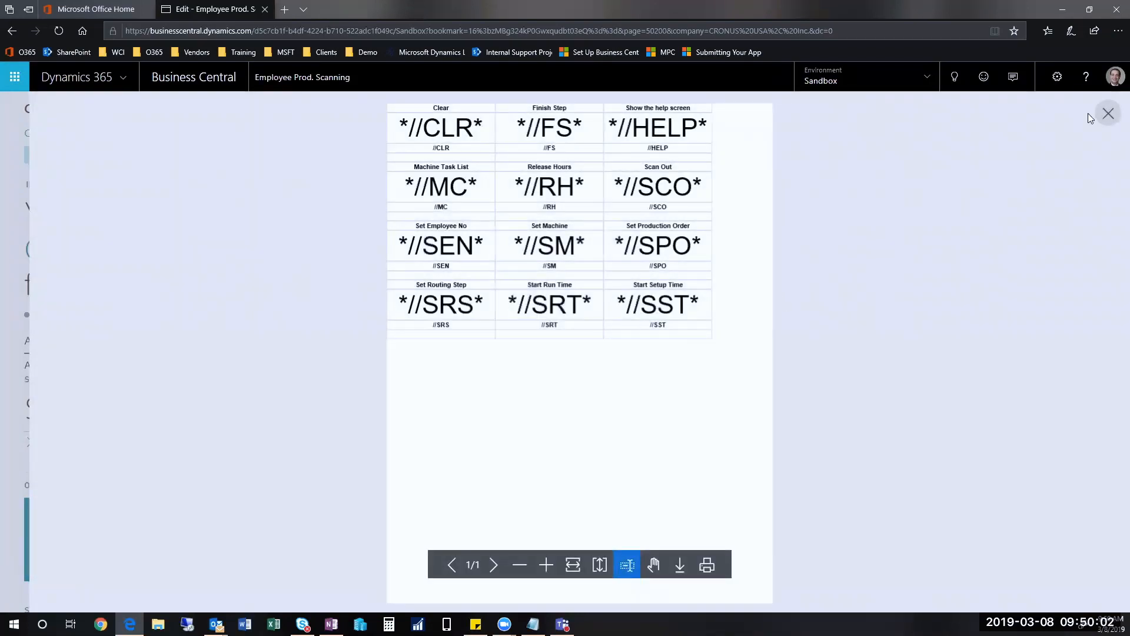
left_click(1107, 113)
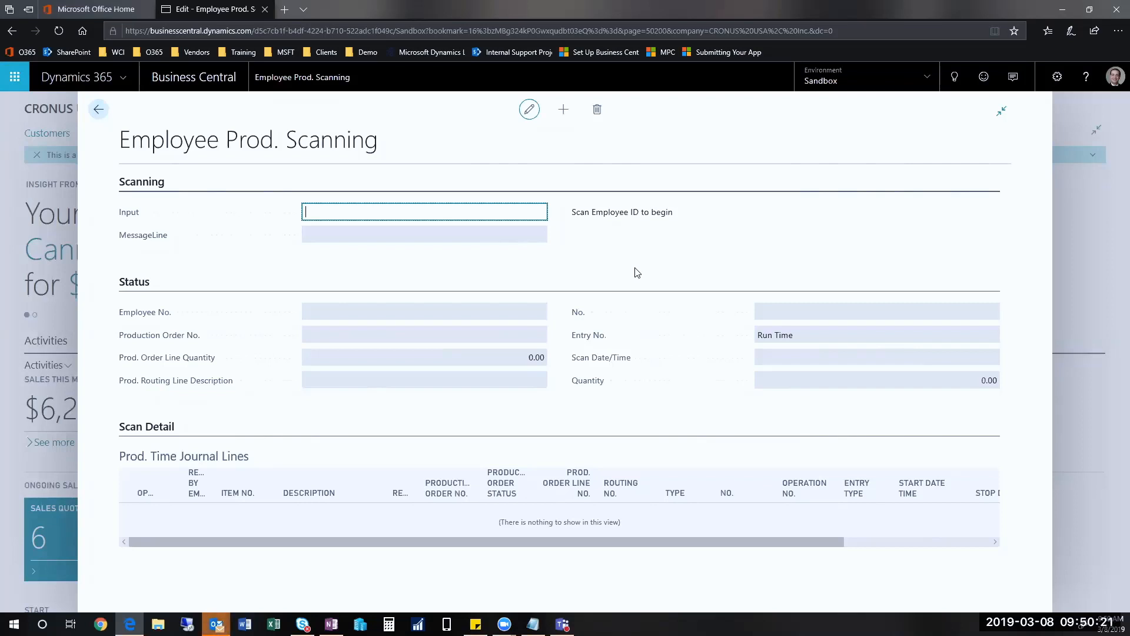
Step: Start a scan with the secretary's employee ID and enter the production order number as the job barcode
type("ah")
key("Return")
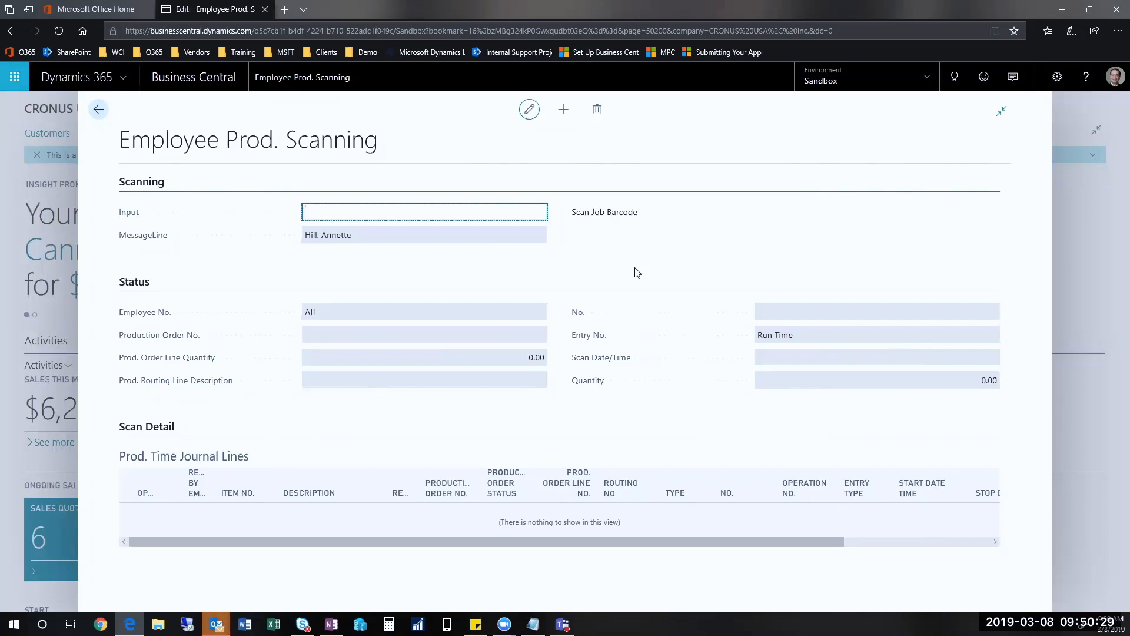
type("1011005")
key("Return")
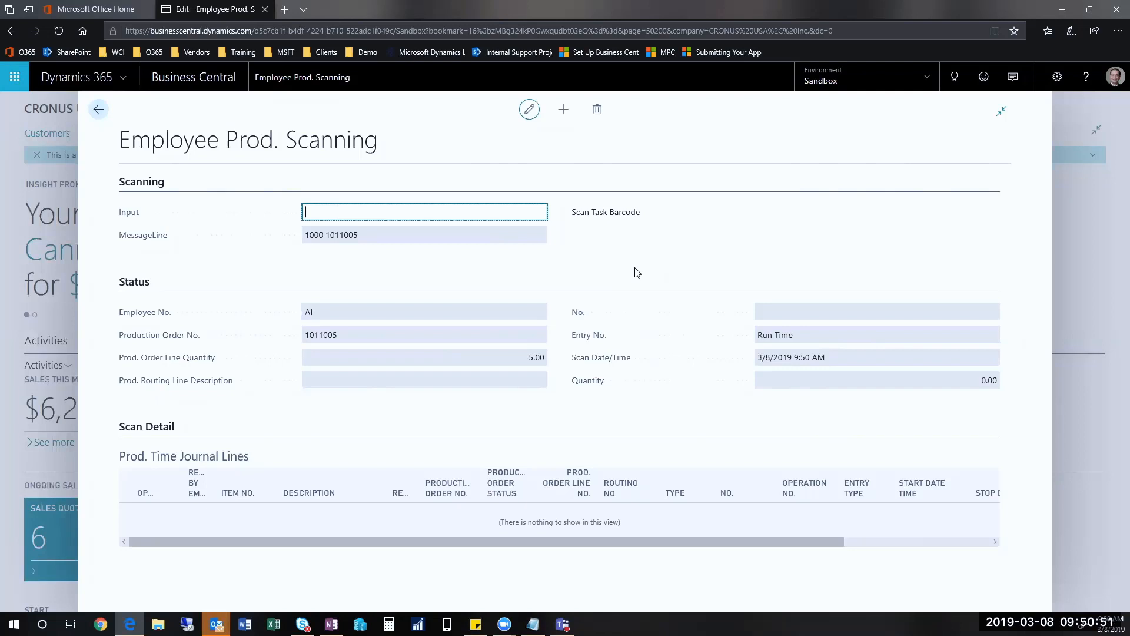
Step: Enter task 100 and machine center 100, and begin the task with the secretary's employee ID
type("00")
key("Return")
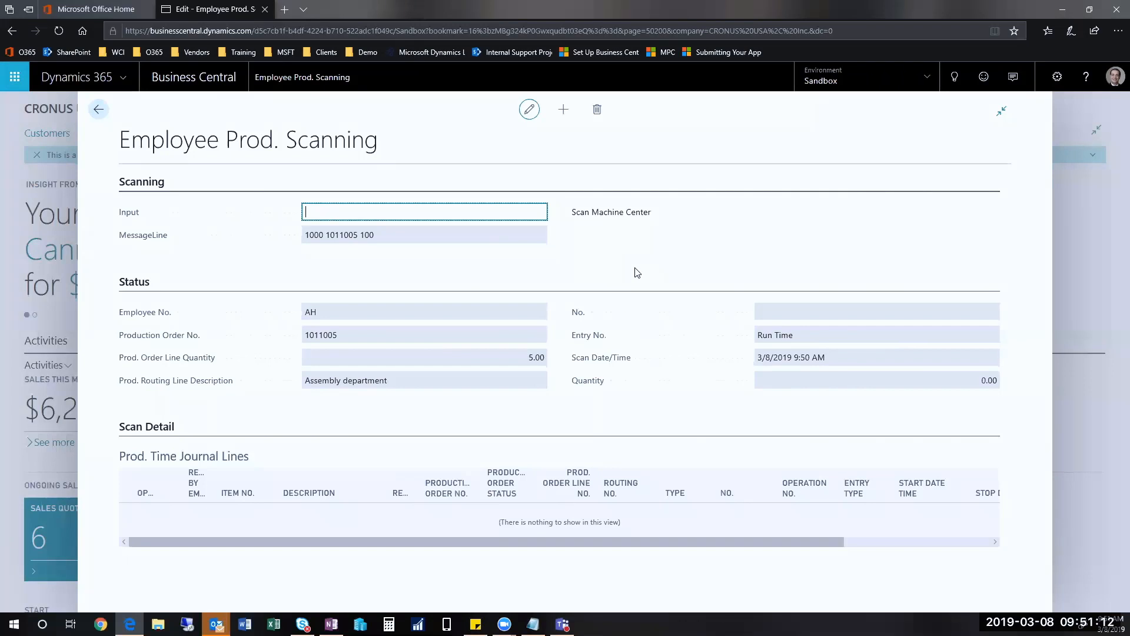
type("100")
key("Return")
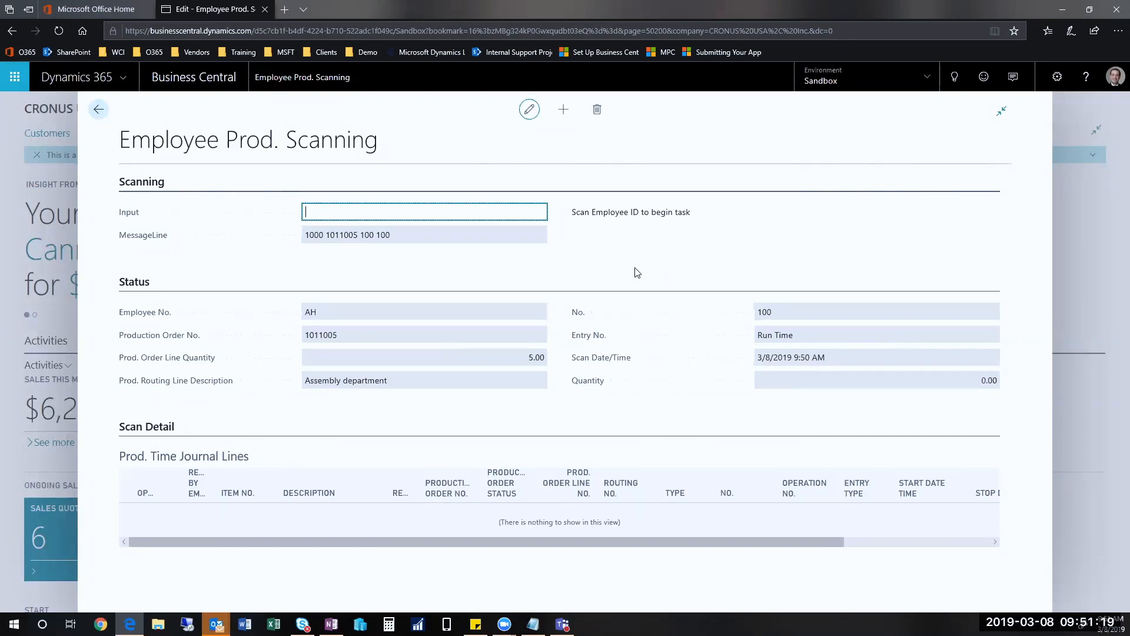
type("ah")
key("Return")
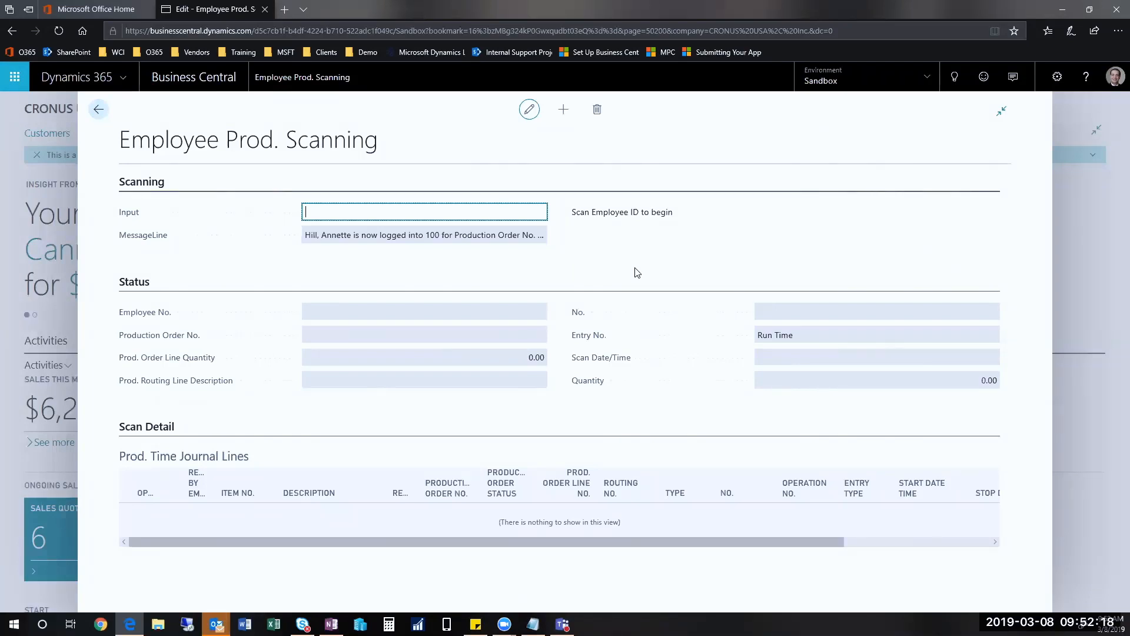
Step: Log the secretary out of the running task by scanning the employee ID, the same production order number, and the employee ID again
type("ah")
key("Return")
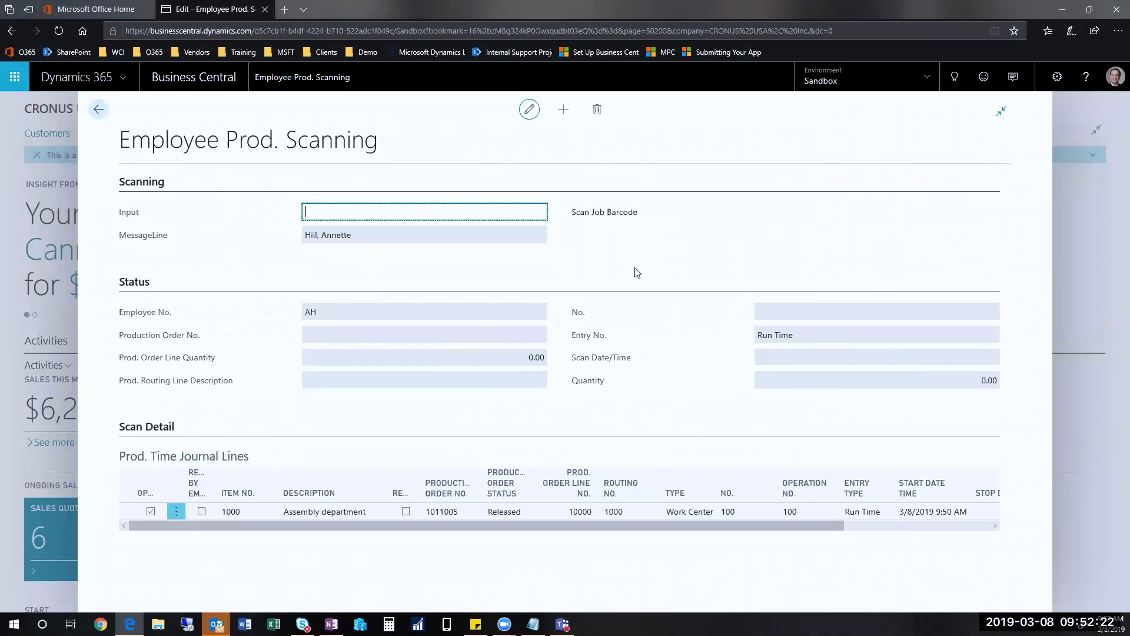
type("1011005")
key("Return")
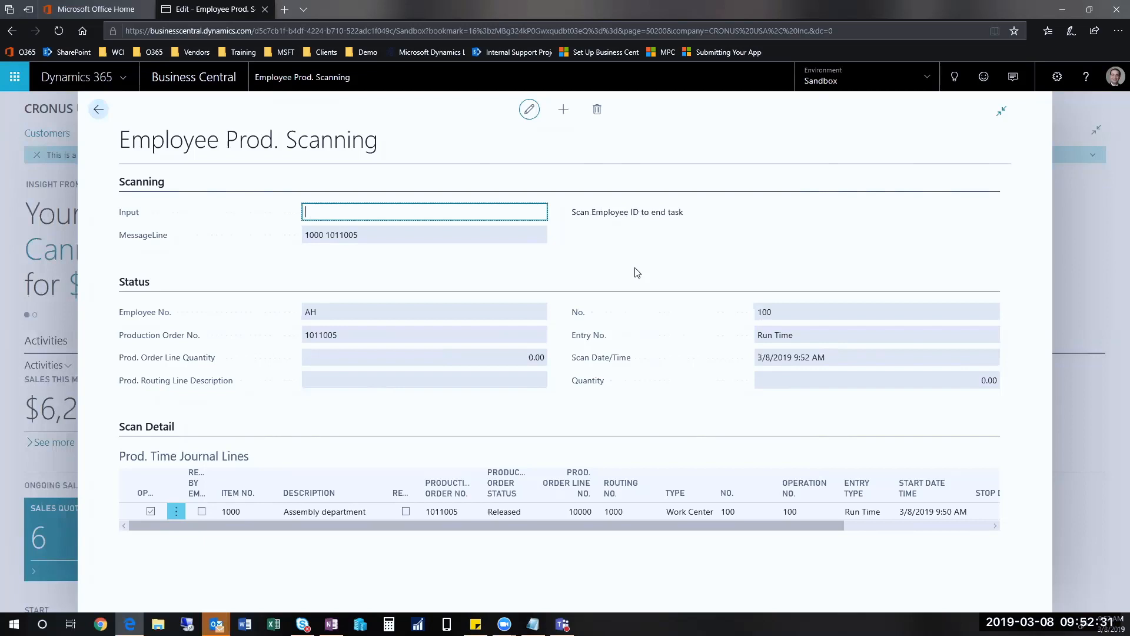
type("AH")
key("Return")
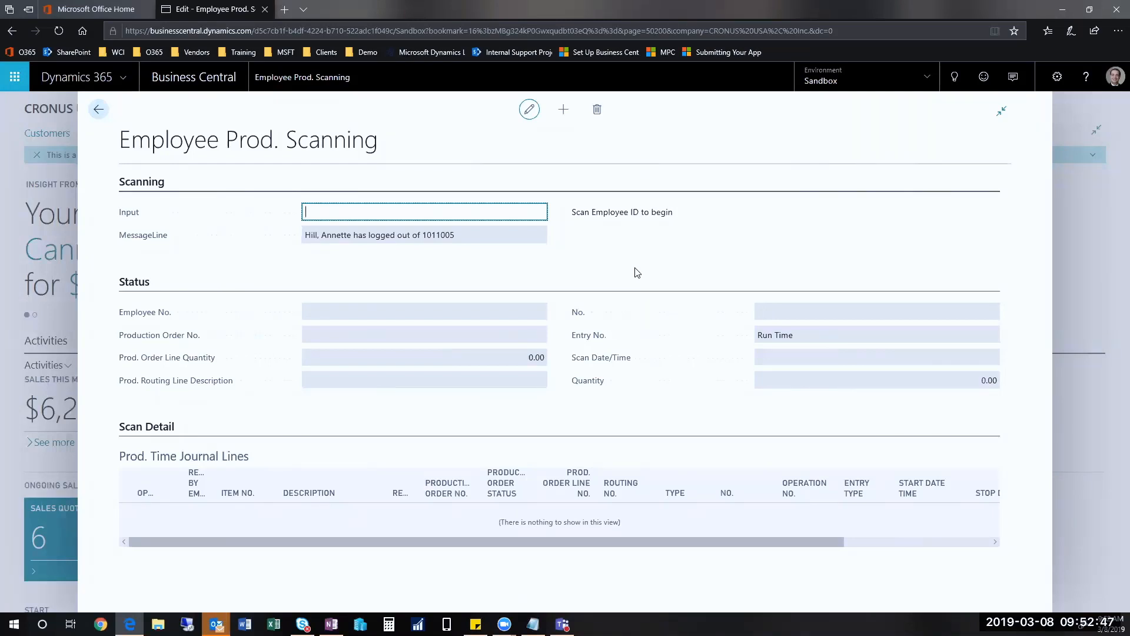
Step: Begin another scan for the secretary by entering the employee ID and the same production order number
type("AH")
key("Return")
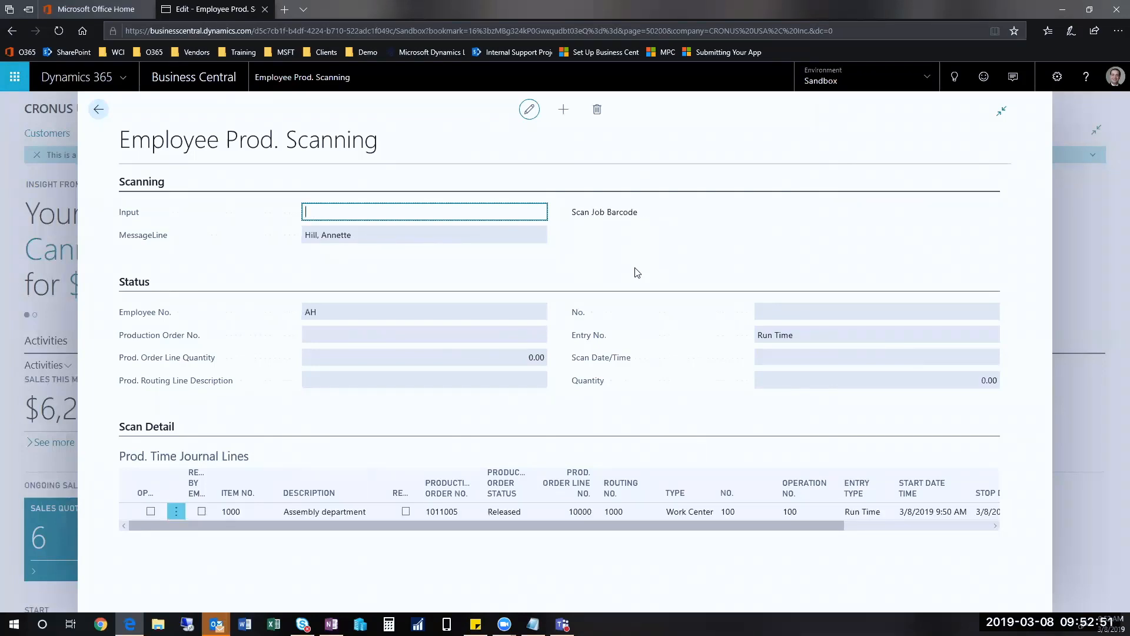
type("1011005")
key("Return")
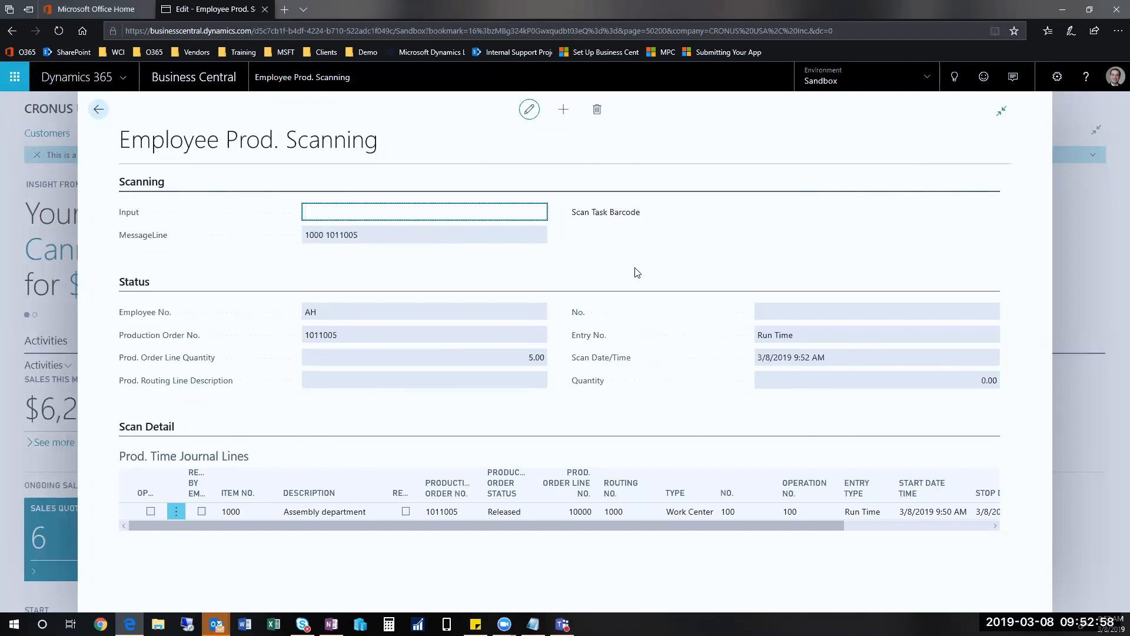
Step: Log the secretary back into the production order with task 100, machine center 100, and the confirming employee ID
type("100")
key("Return")
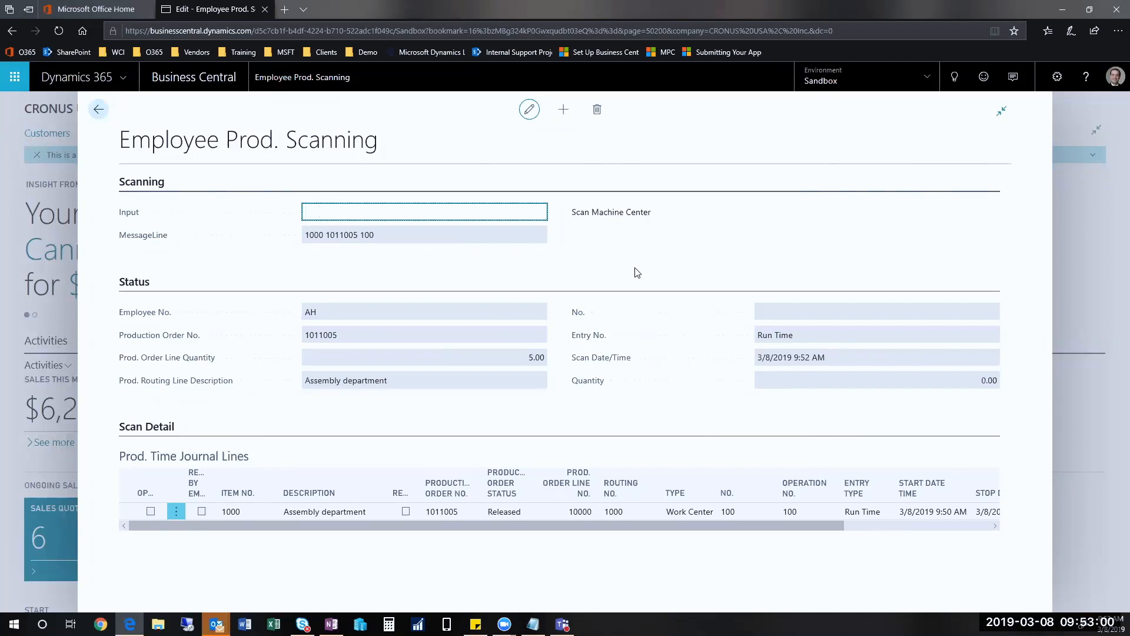
type("100")
key("Return")
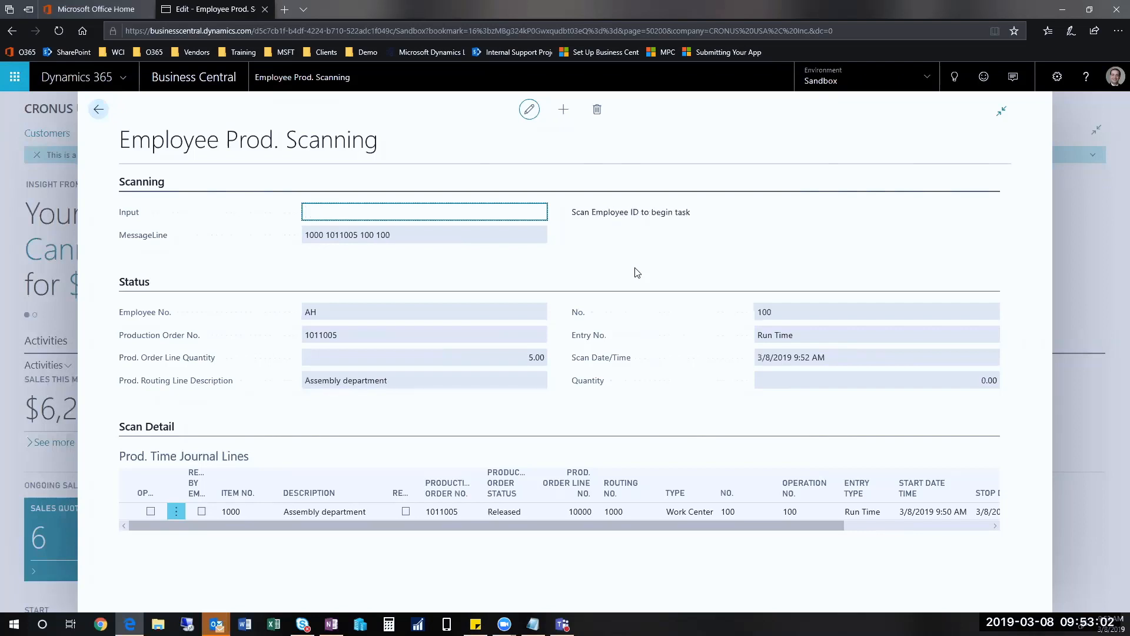
type("AH")
key("Return")
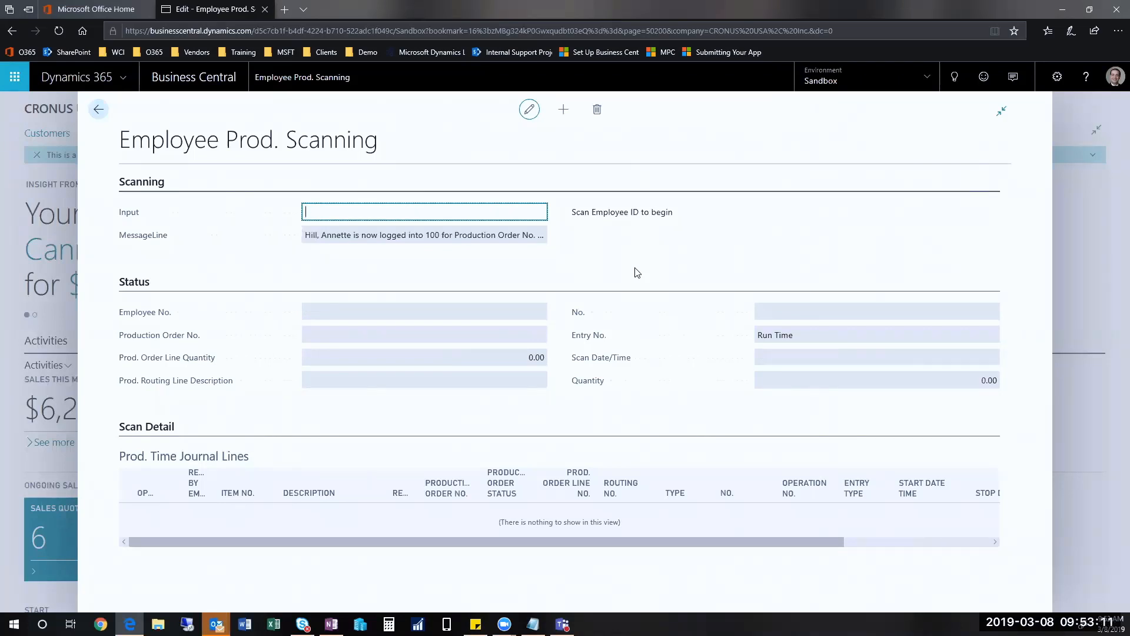
Step: Start a scan with the secretary's employee ID, review the journal lines' stop times, and enter the running production order's job barcode
type("AH")
key("Return")
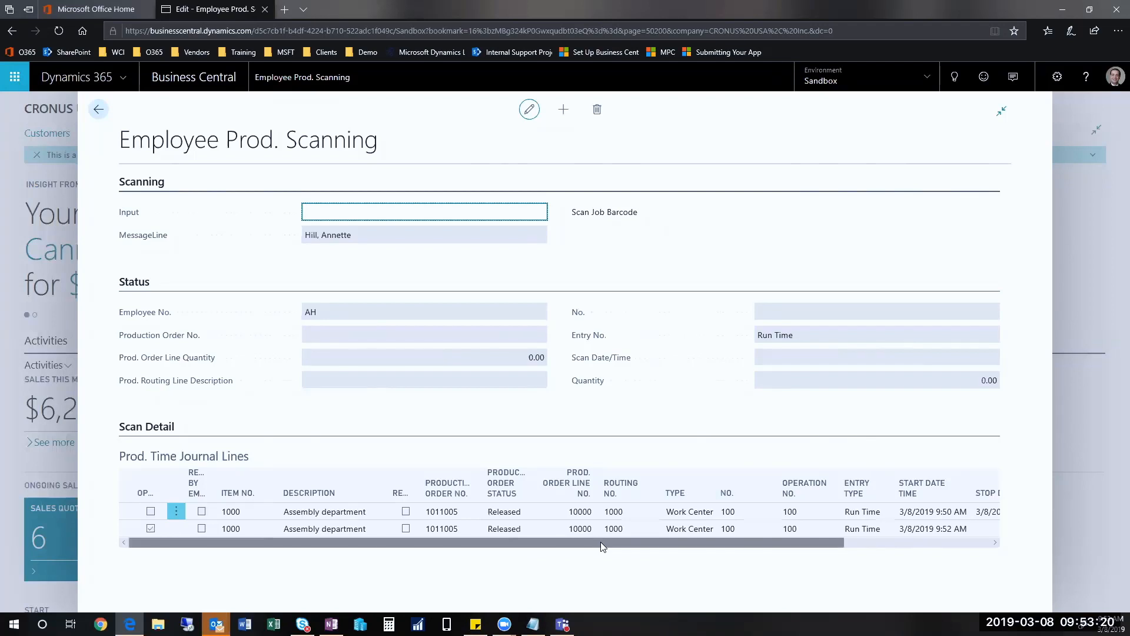
left_click_drag(601, 546, 833, 510)
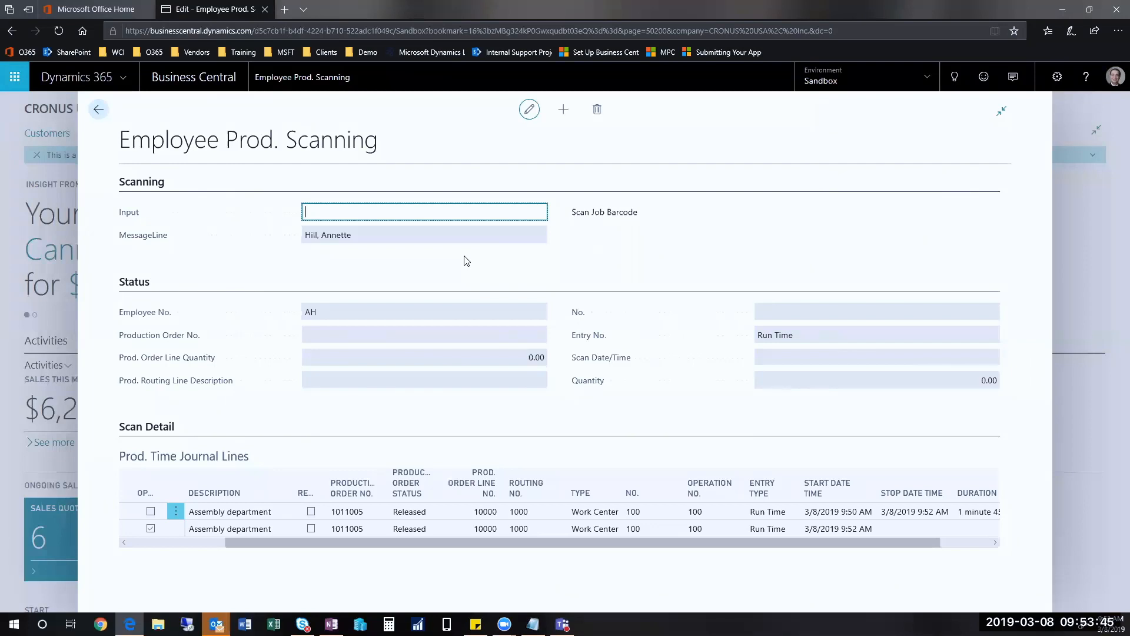
type("10")
type("00 1011005")
key("Return")
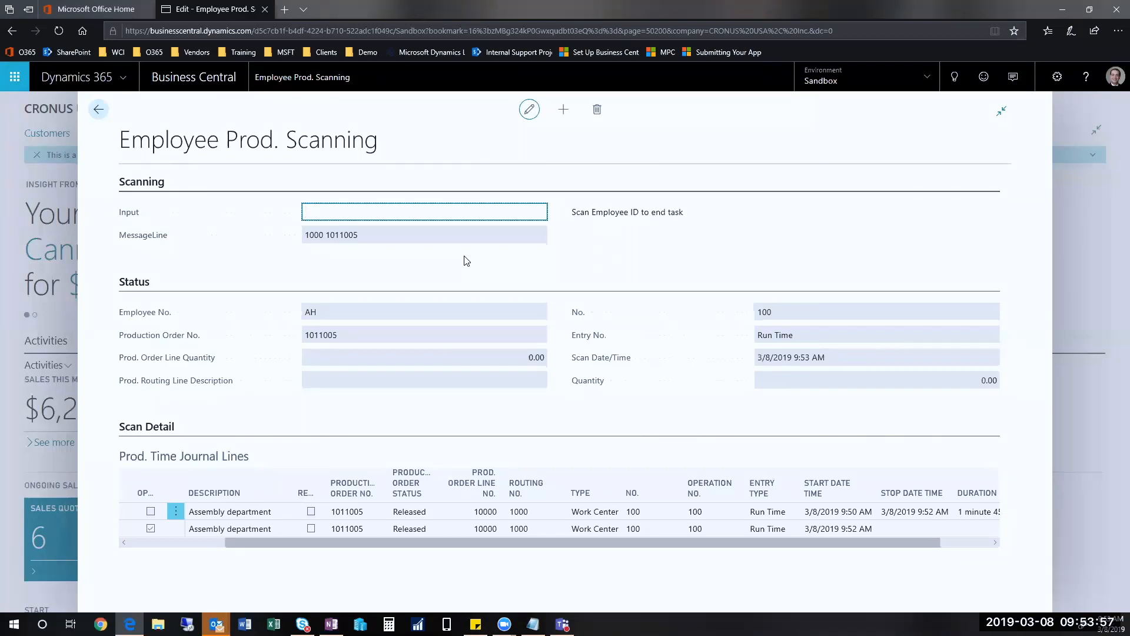
Step: Finish the task with code //fs, a released quantity of 1 and the secretary's employee ID, and close the scanning page
type("//fs")
key("Return")
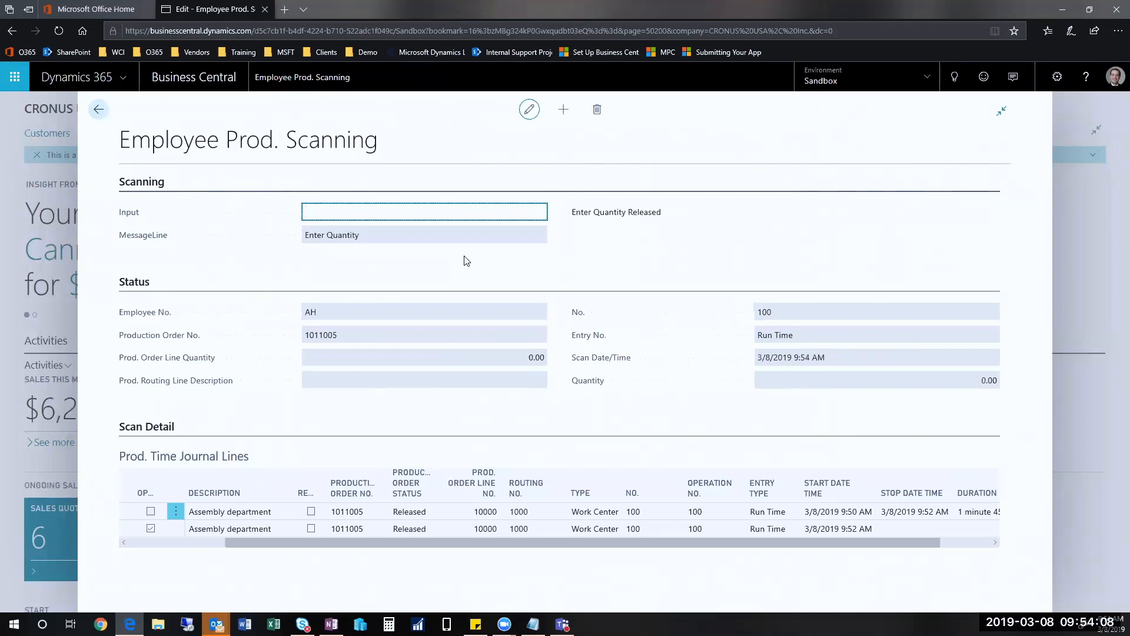
type("1")
key("Return")
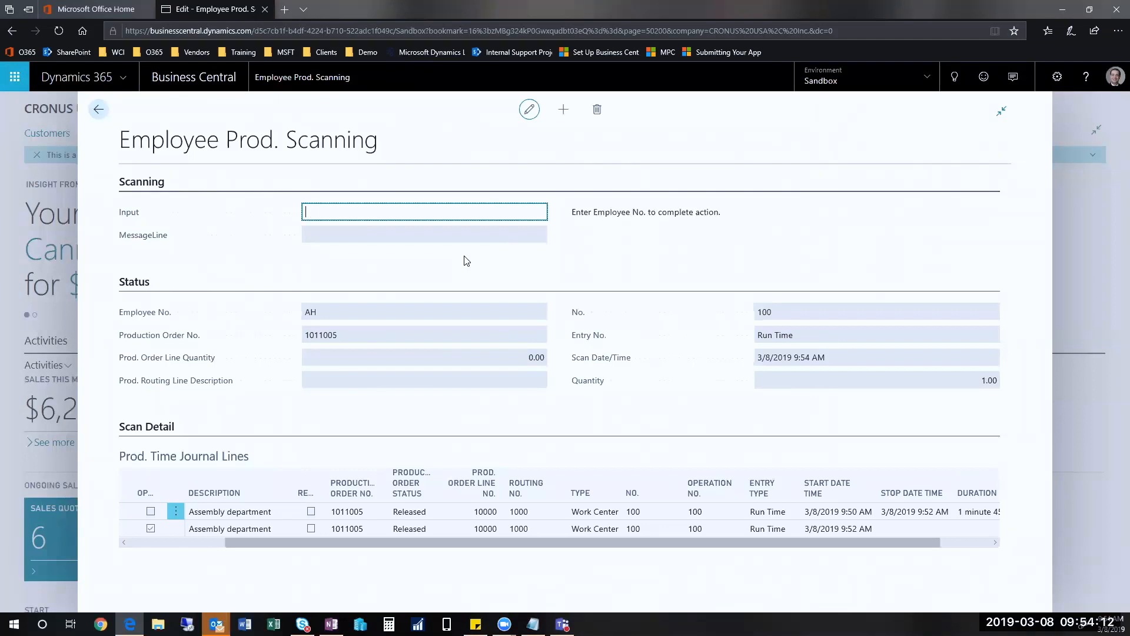
type("AH")
key("Return")
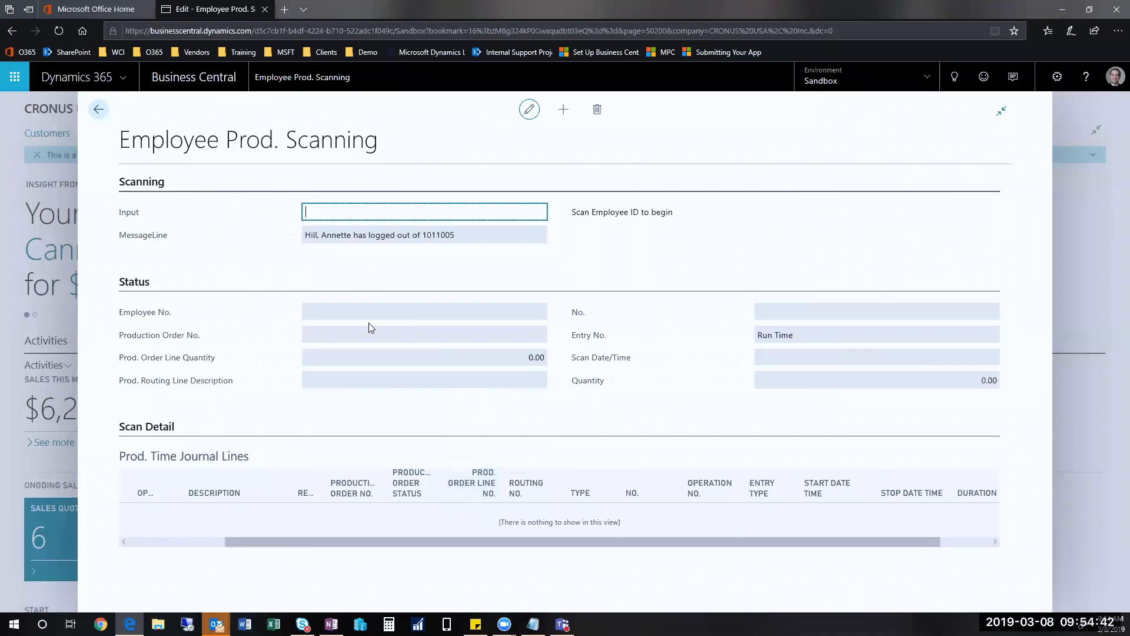
left_click(98, 113)
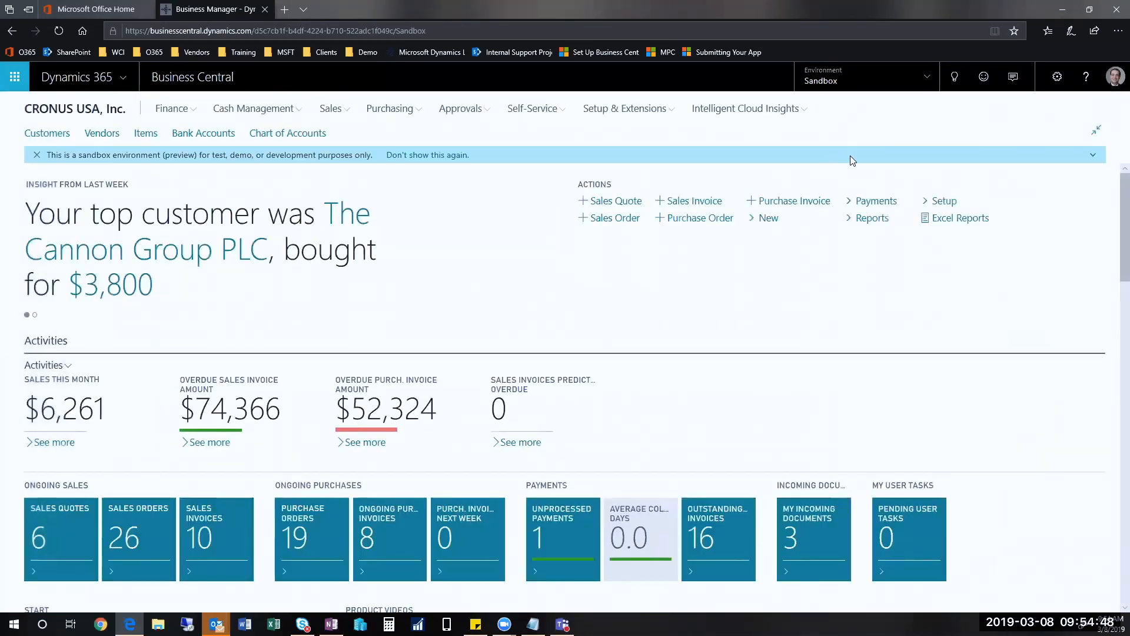
Step: Search for "prod time" and open Prod. Time Journal Lines
left_click(948, 90)
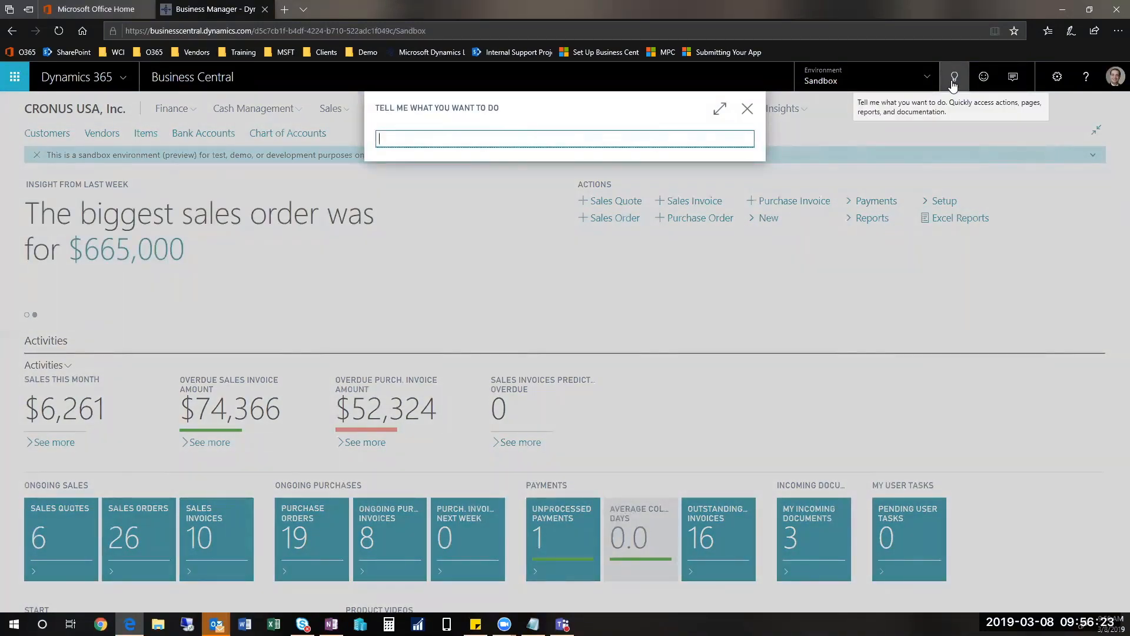
type("prod")
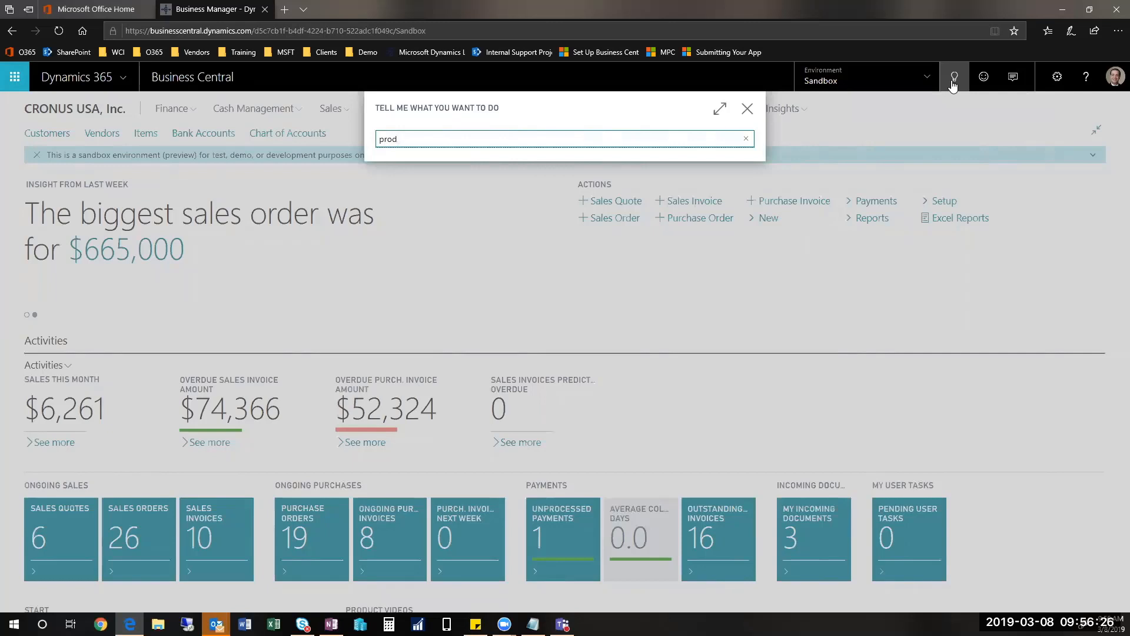
type(" time")
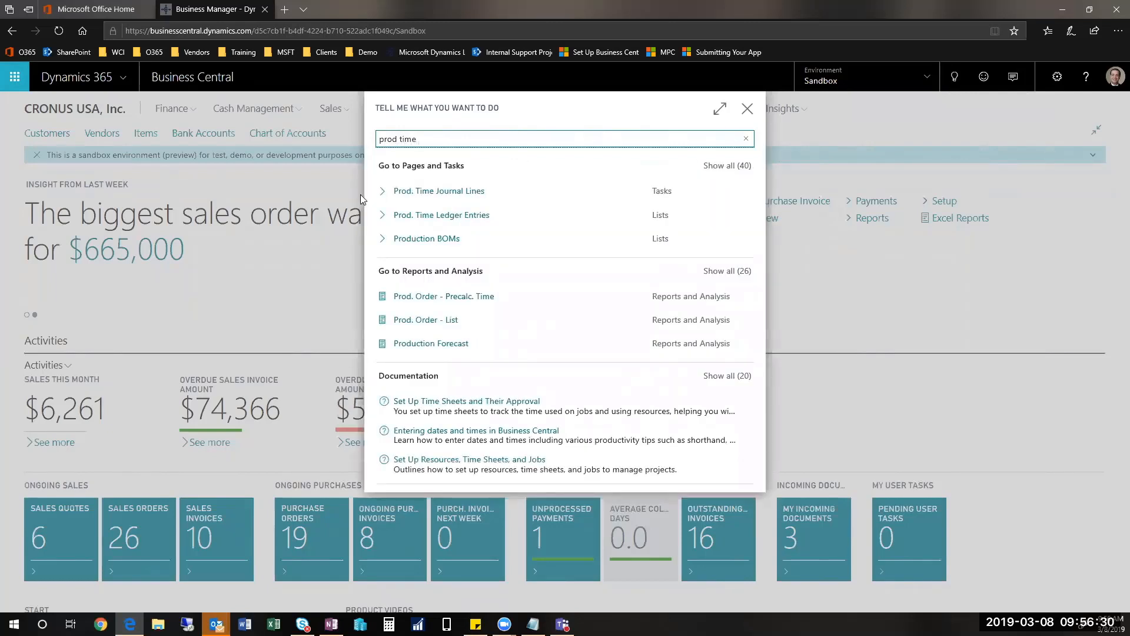
left_click(421, 193)
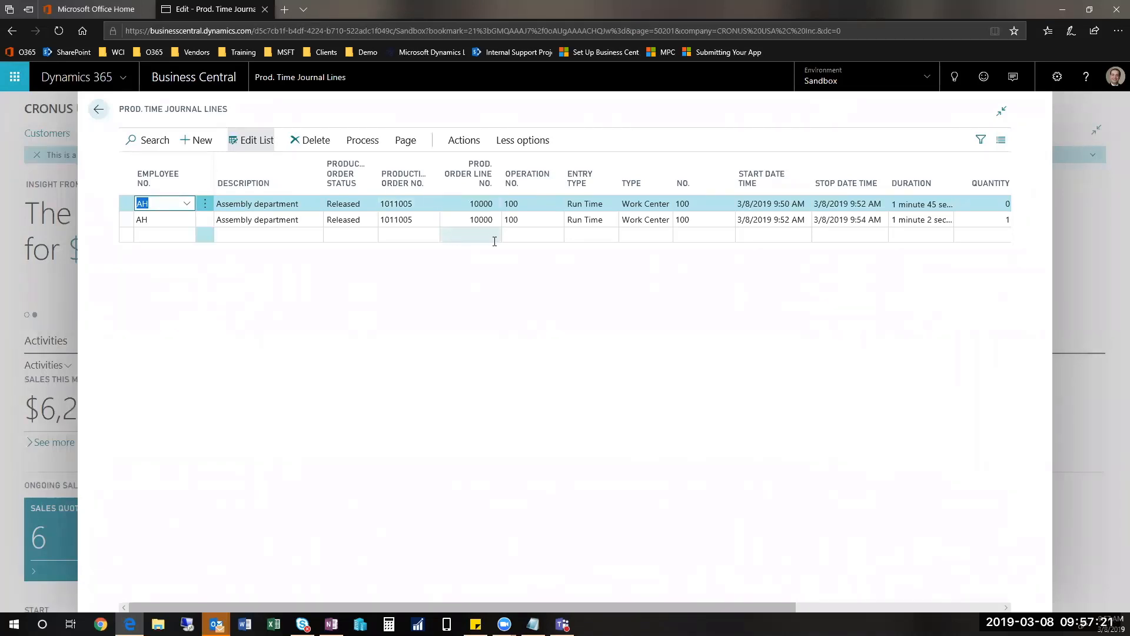
Step: Review the operation and quantity of the secretary's two time journal lines and mark both lines as released
key("Tab")
key("Tab")
key("Tab")
key("Tab")
key("Tab")
key("Tab")
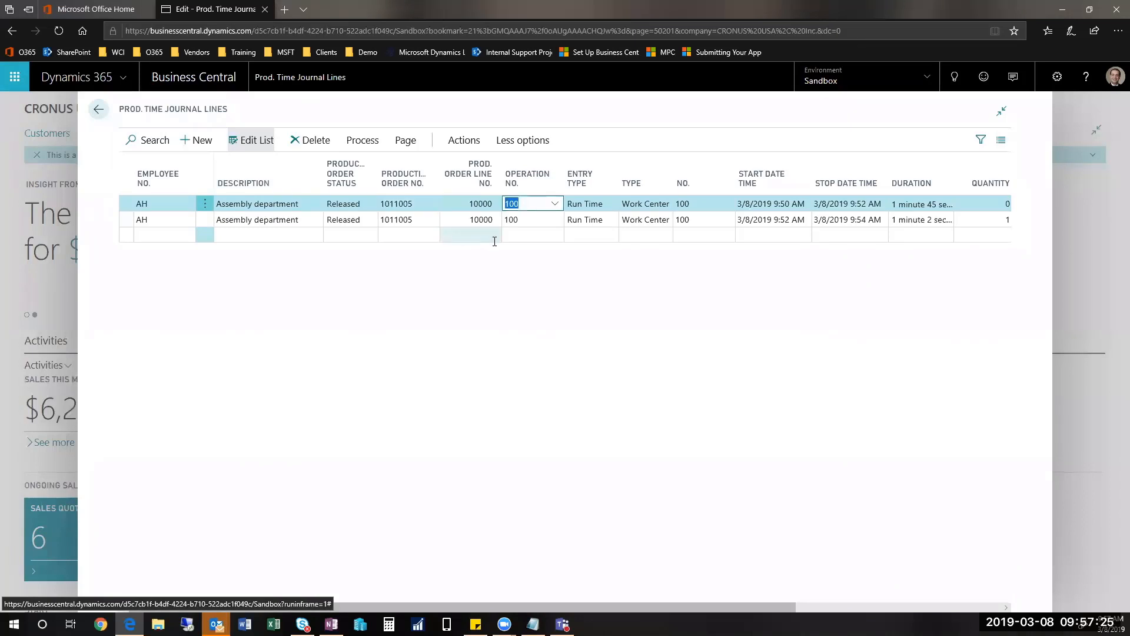
key("Right")
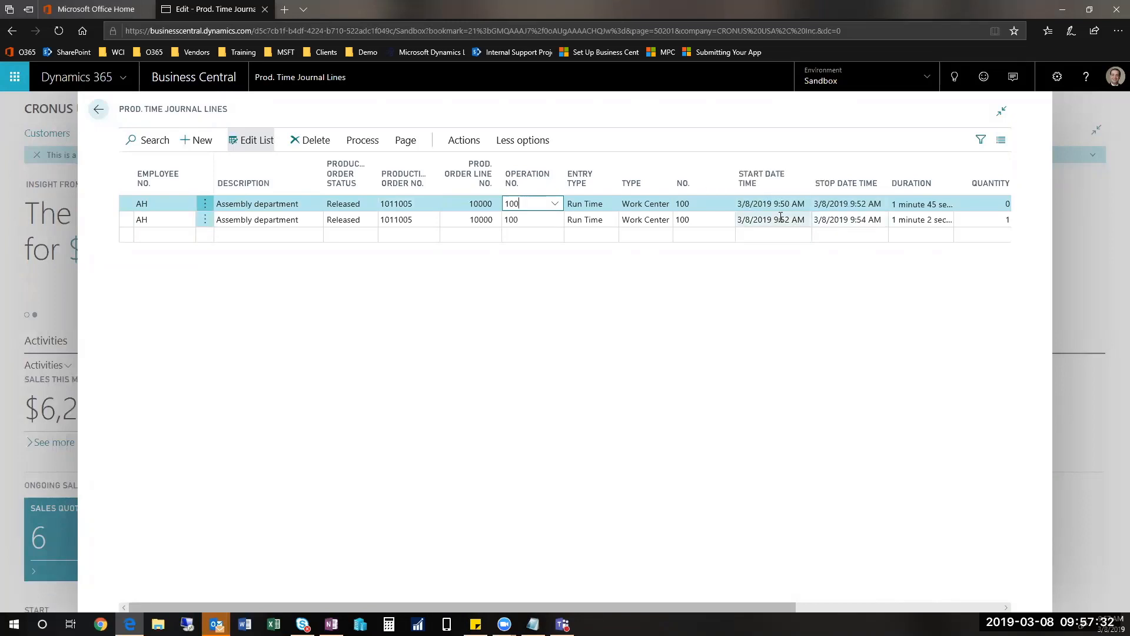
left_click(971, 220)
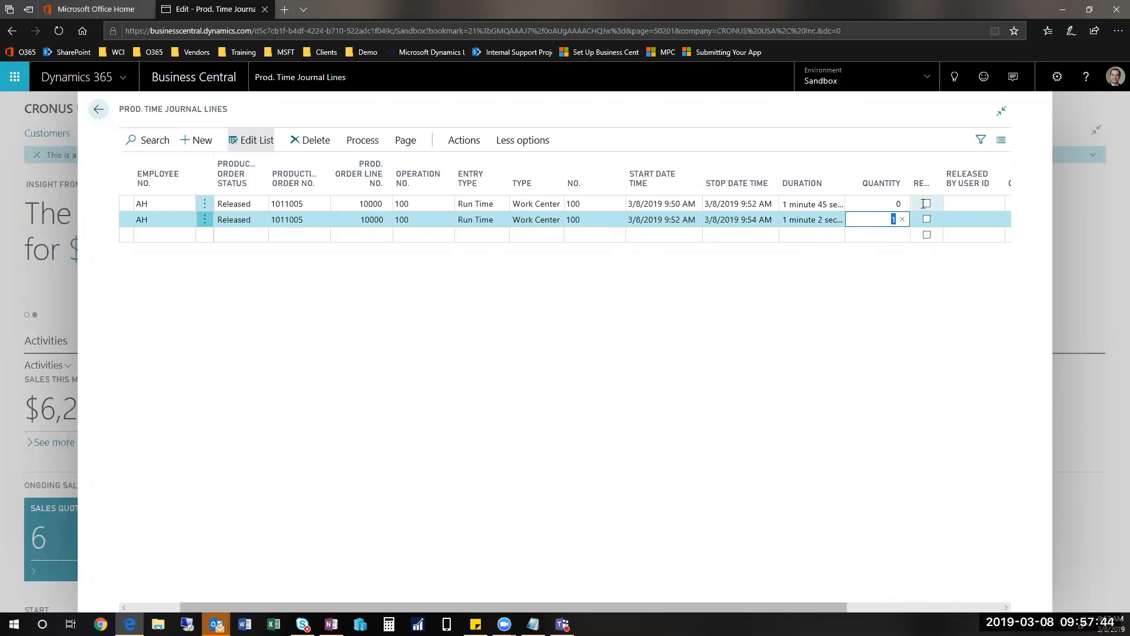
left_click(926, 203)
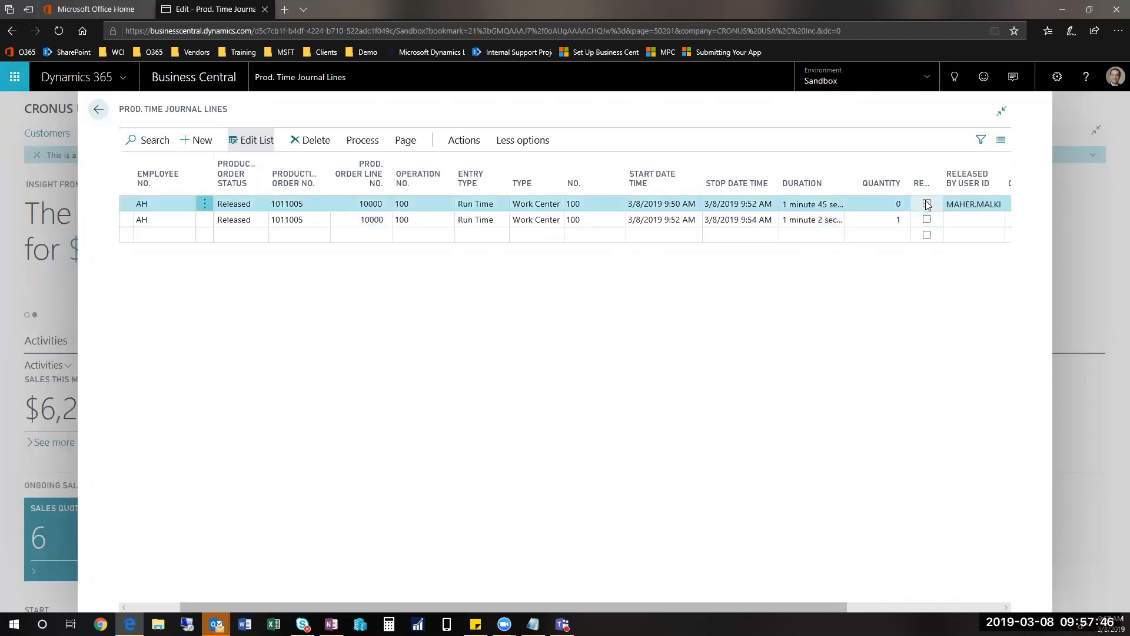
left_click(928, 219)
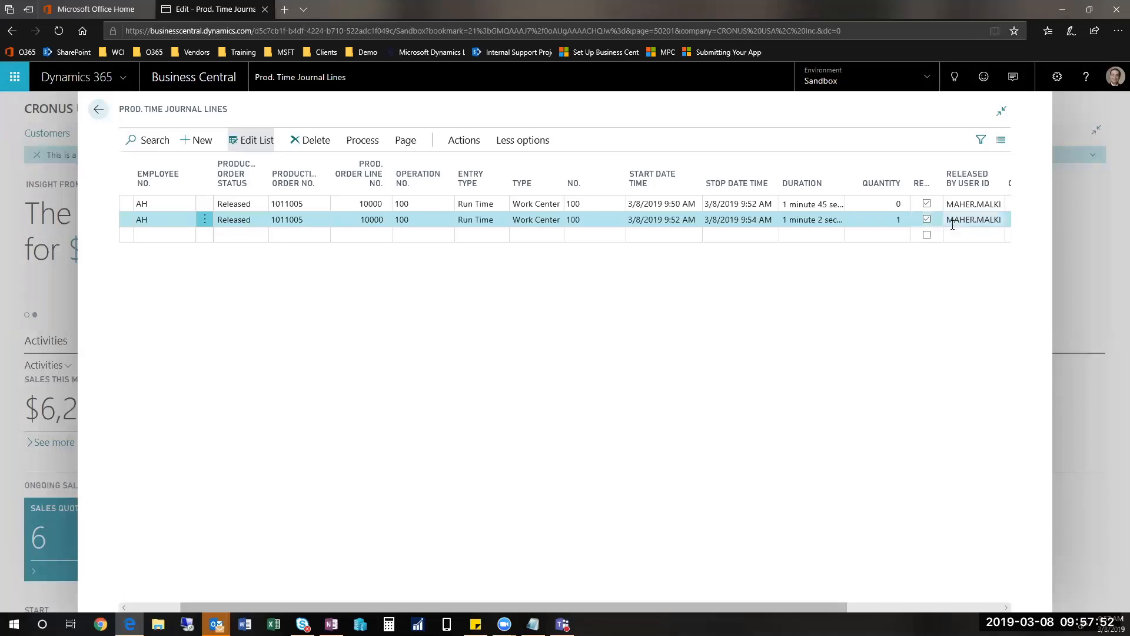
Step: Post the released production time journal lines without printing, and close the journal
left_click(362, 140)
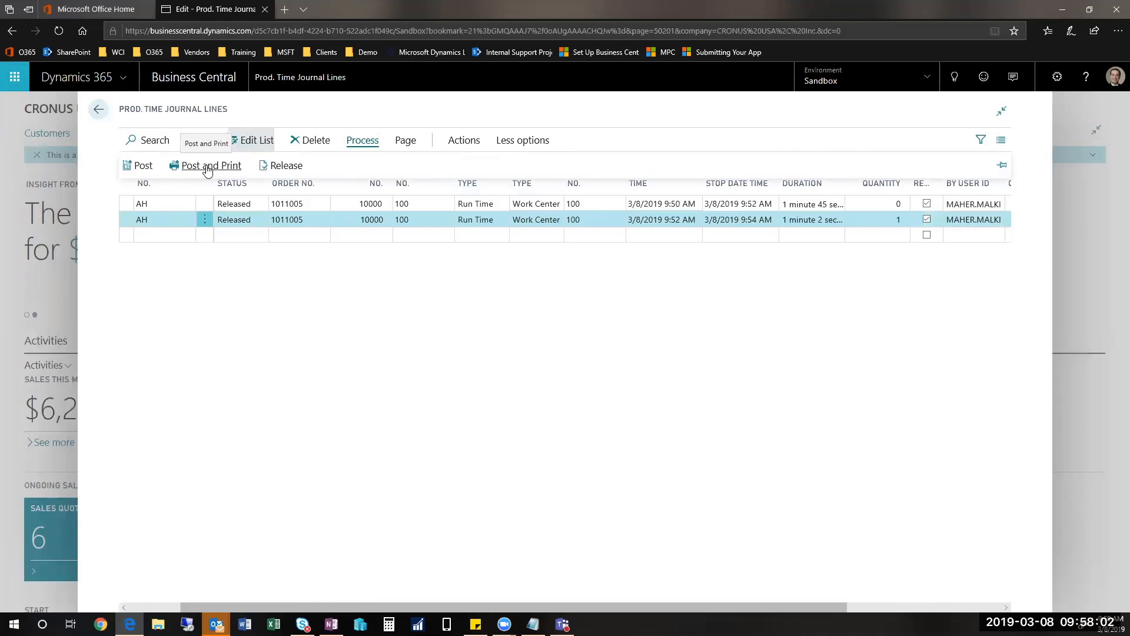
left_click(133, 167)
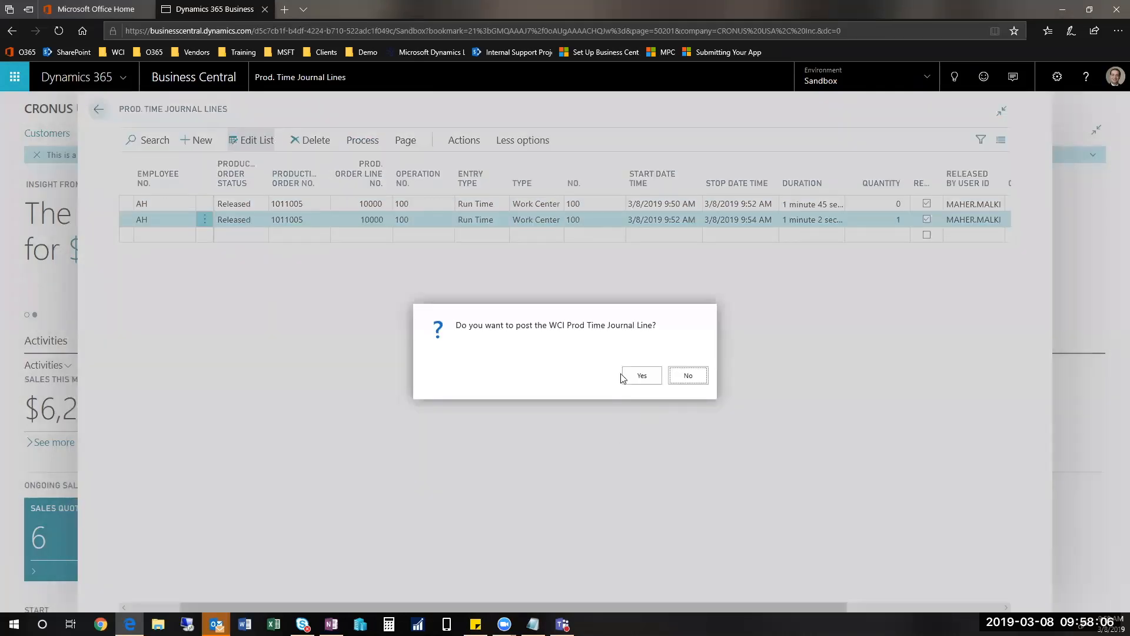
left_click(625, 376)
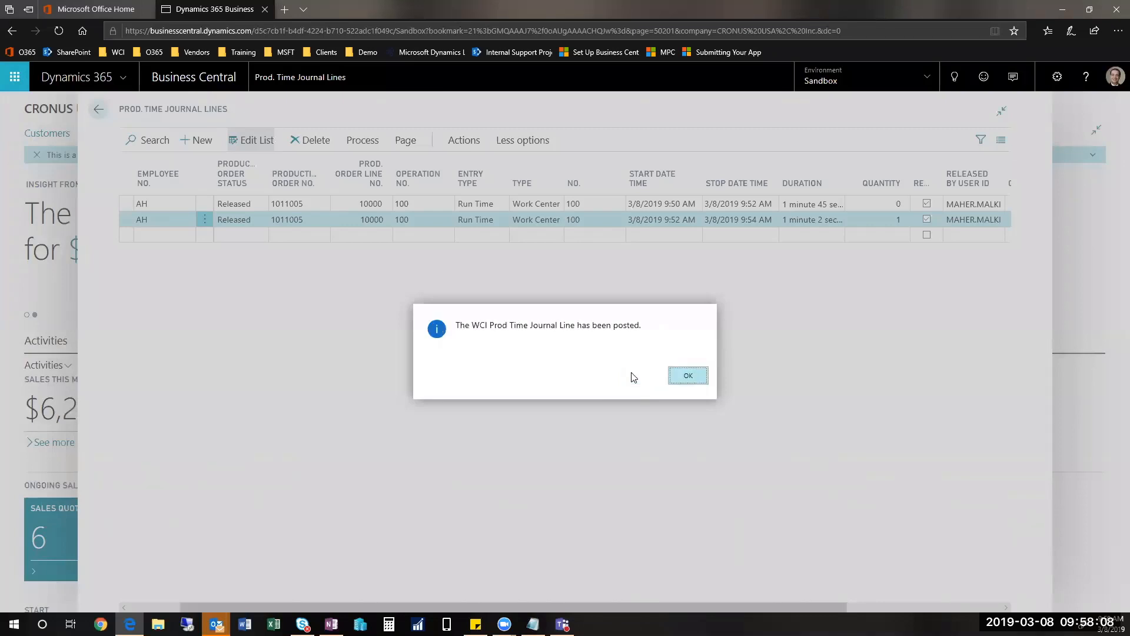
left_click(681, 378)
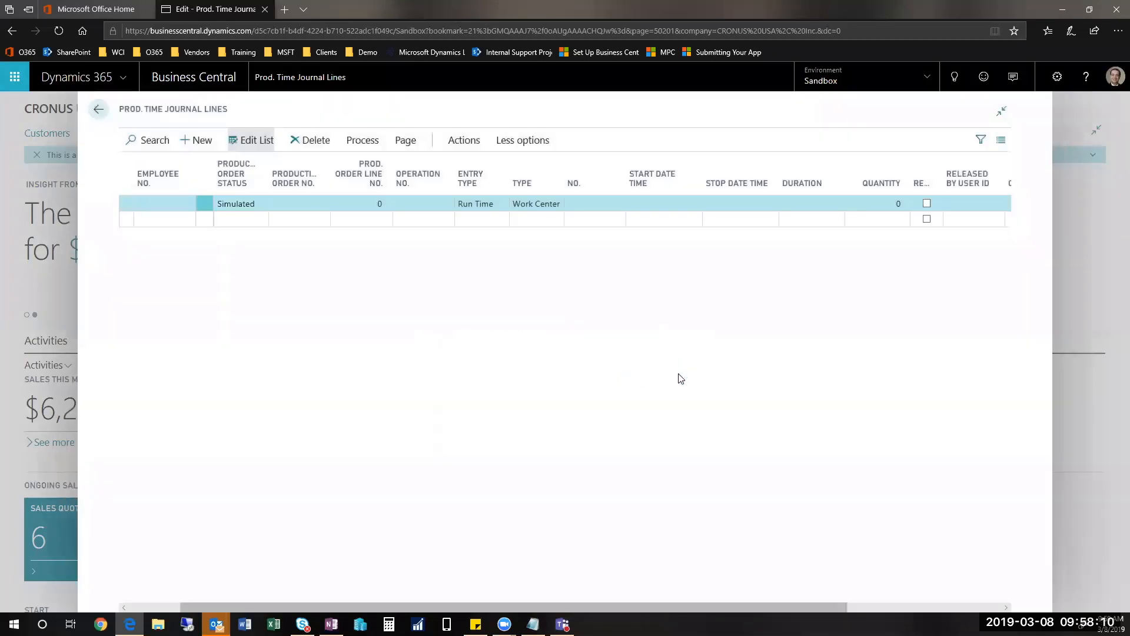
left_click(96, 113)
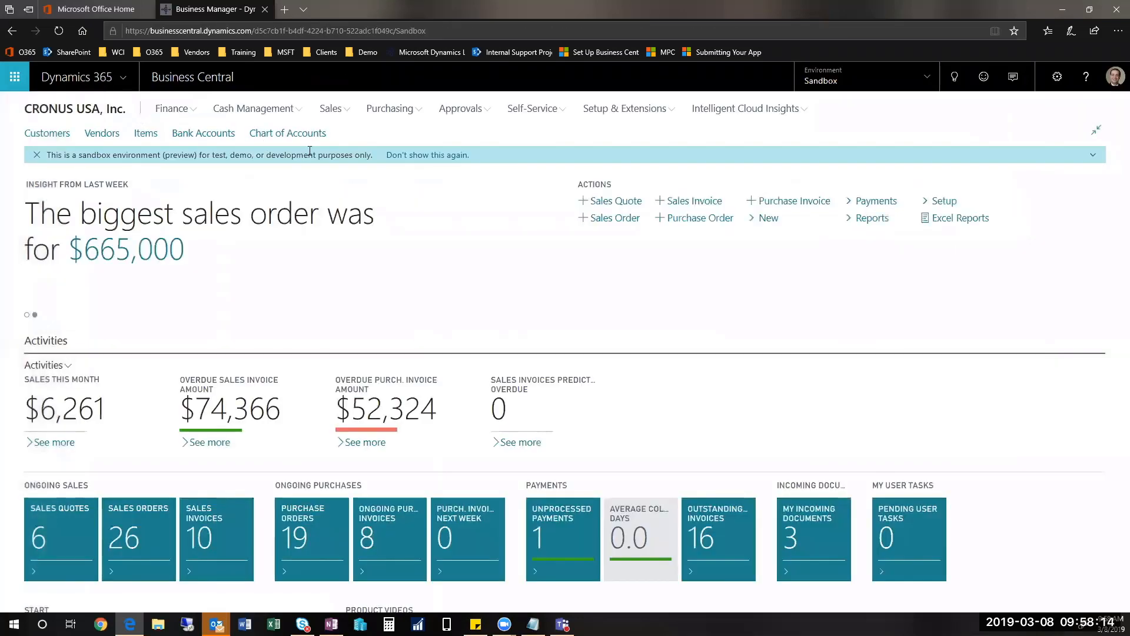
Step: Search for "output" and open Output Journals to review the run time and output quantity of the lines
left_click(955, 77)
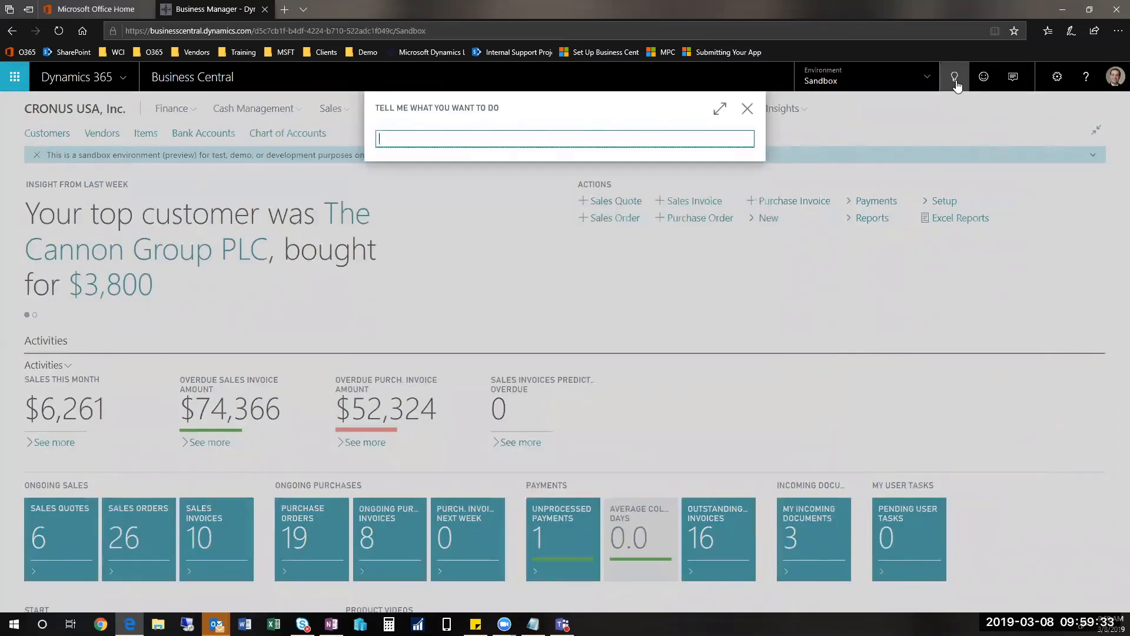
type("output")
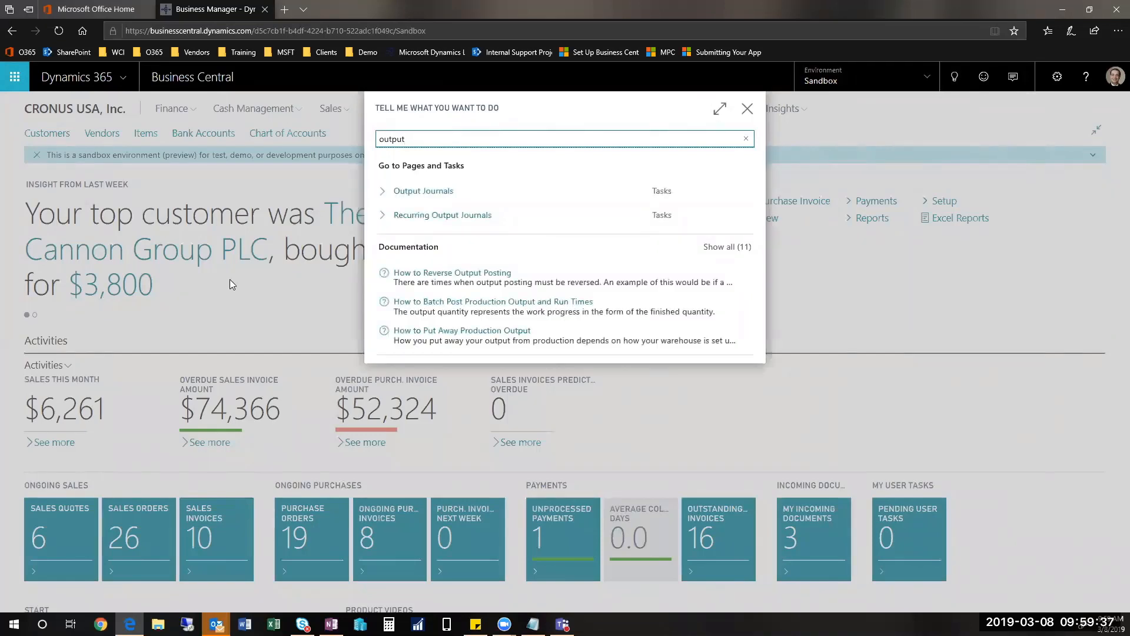
left_click(418, 197)
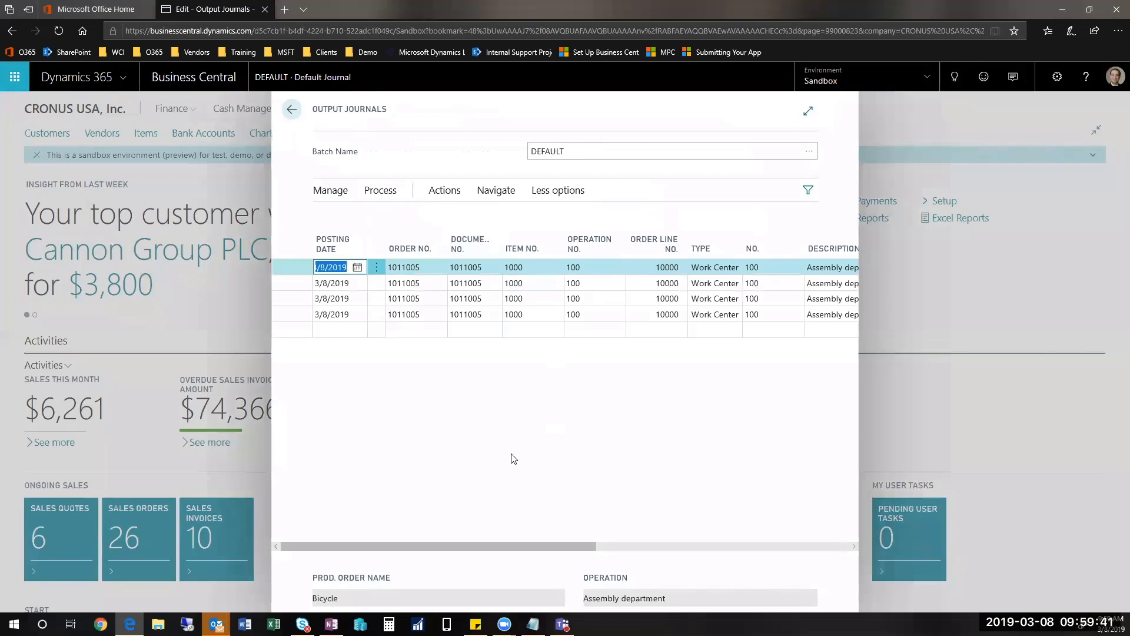
left_click_drag(528, 550, 740, 565)
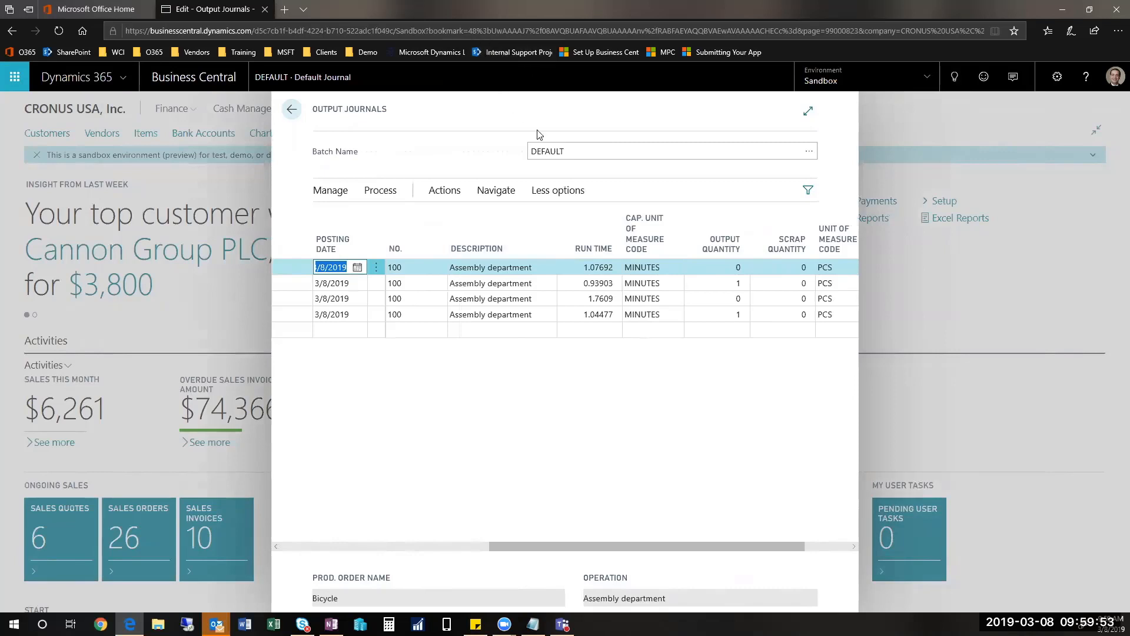
Step: Post the lines of the DEFAULT output journal batch without printing, and close the journal
left_click(449, 191)
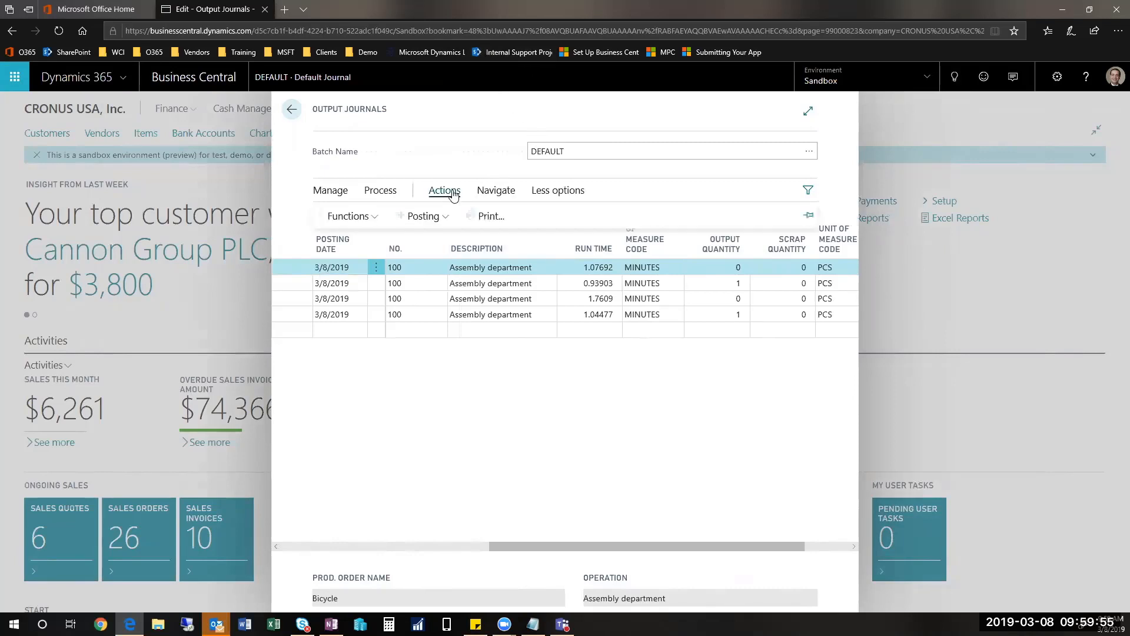
left_click(424, 217)
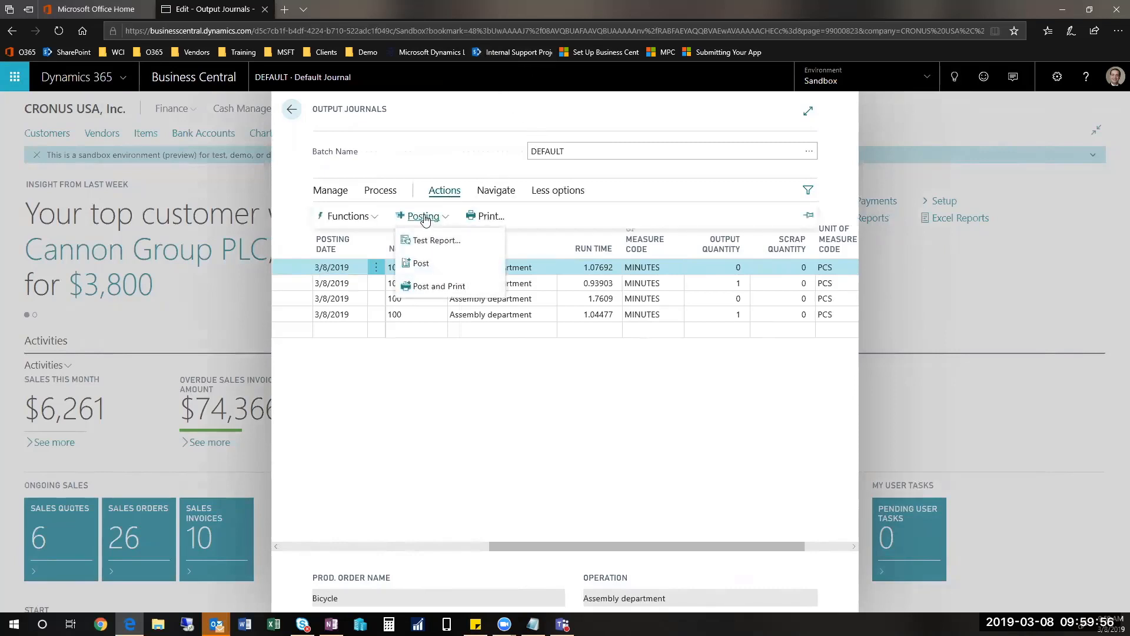
left_click(425, 264)
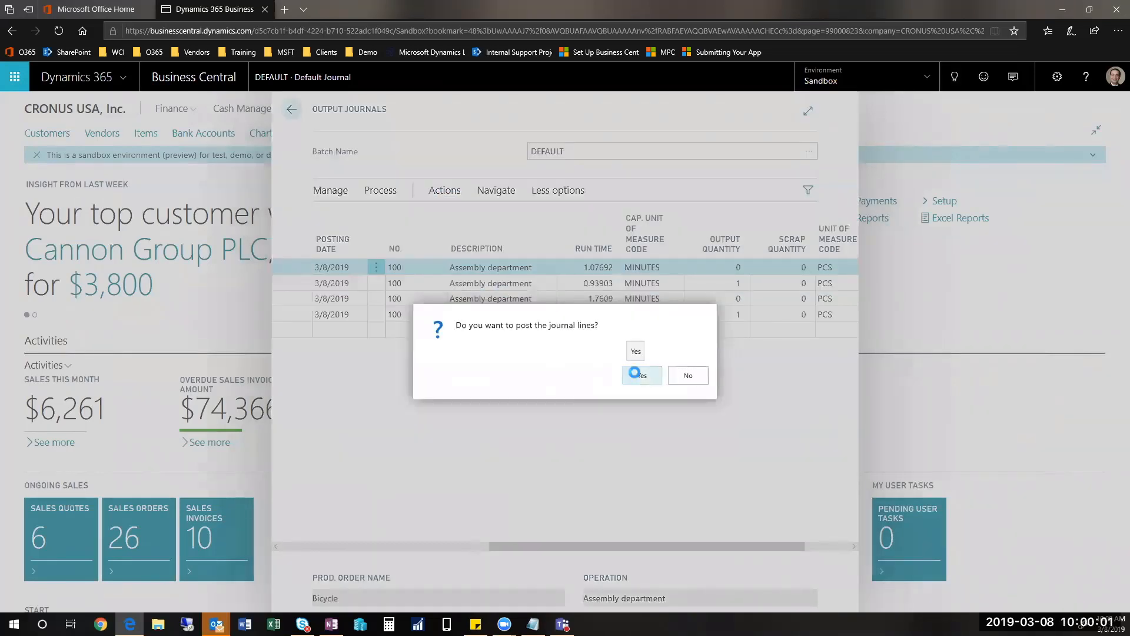
left_click(637, 376)
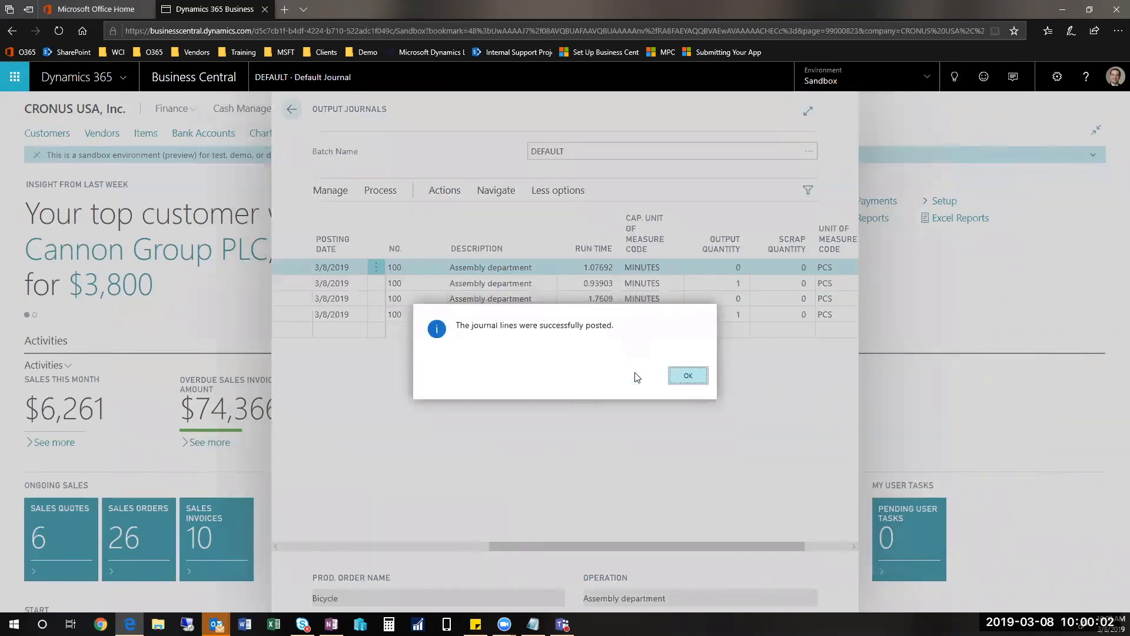
left_click(689, 376)
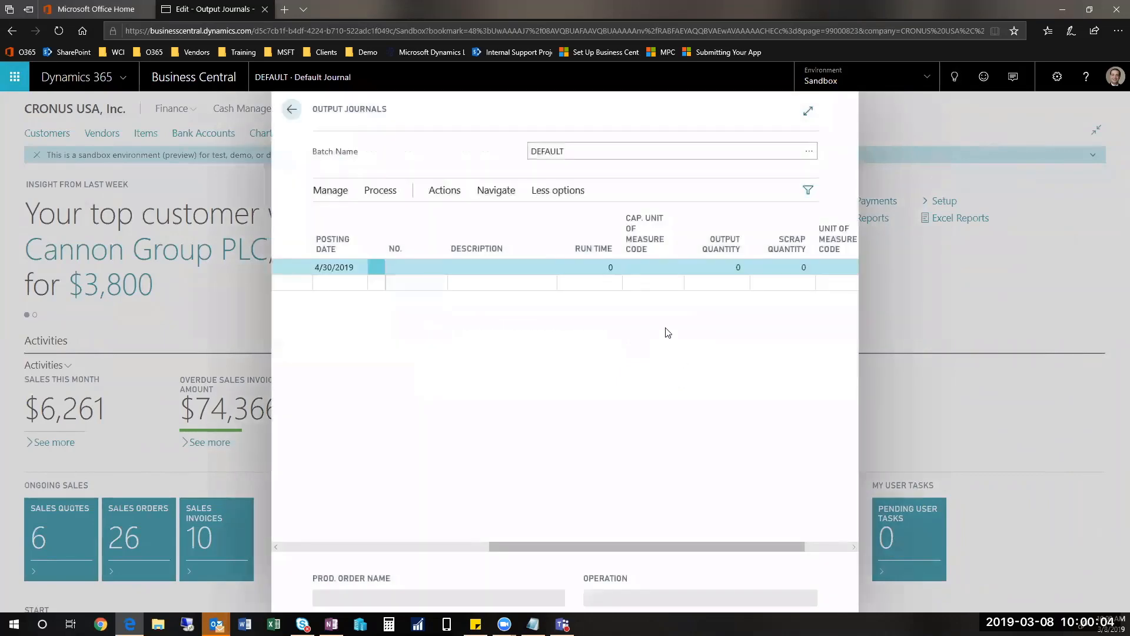
left_click(291, 111)
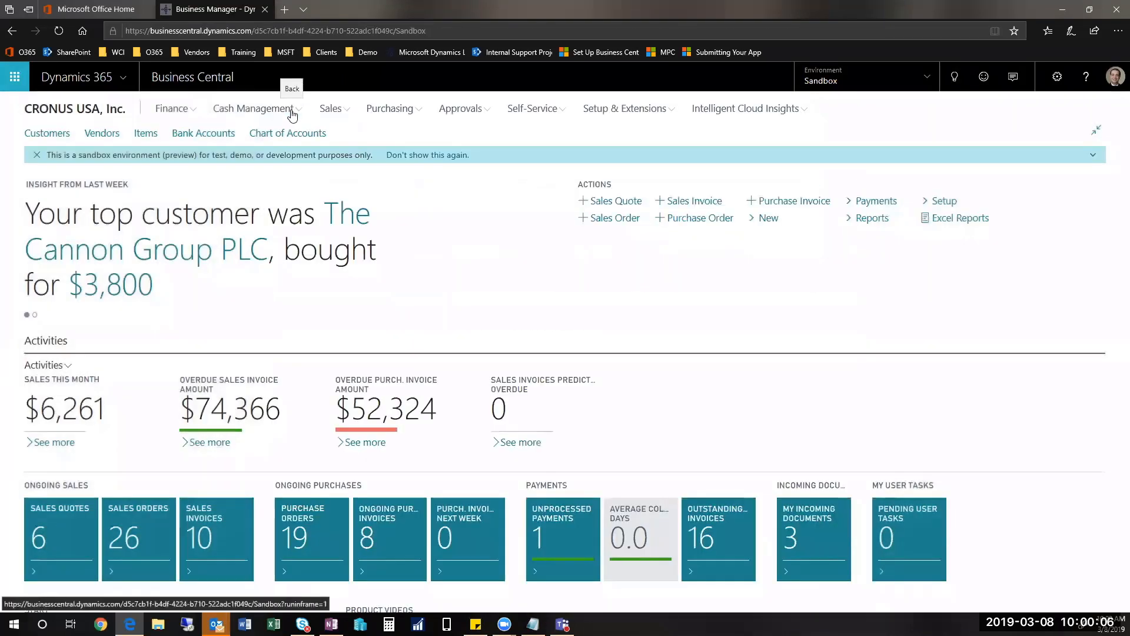
Step: Search for "released" and open the released production order for five bicycles
left_click(955, 77)
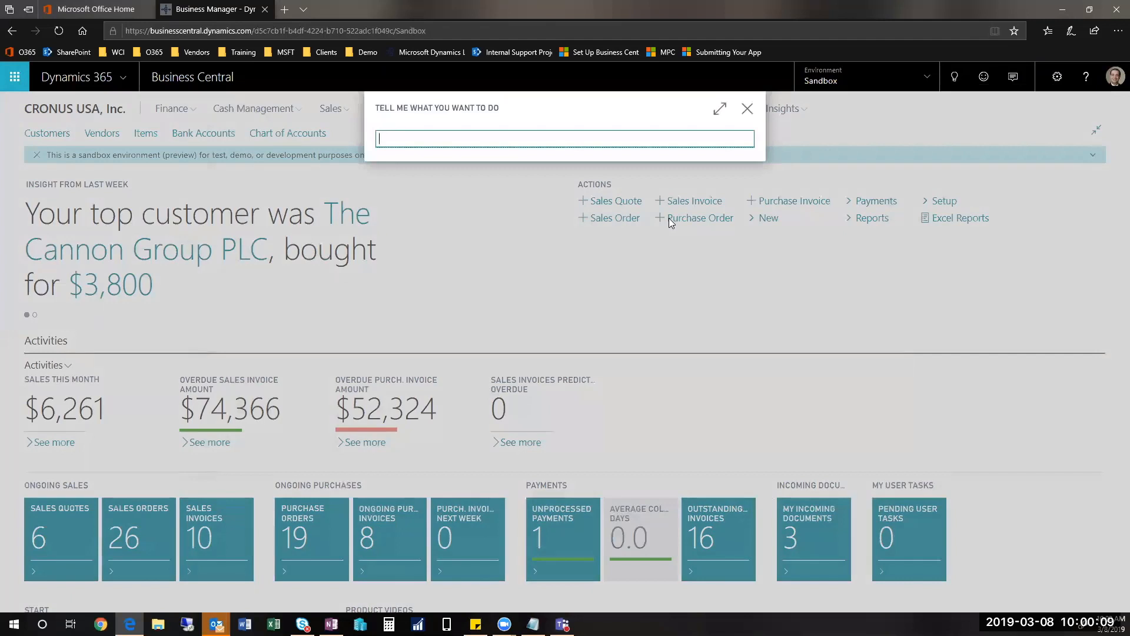
type("released")
left_click(451, 196)
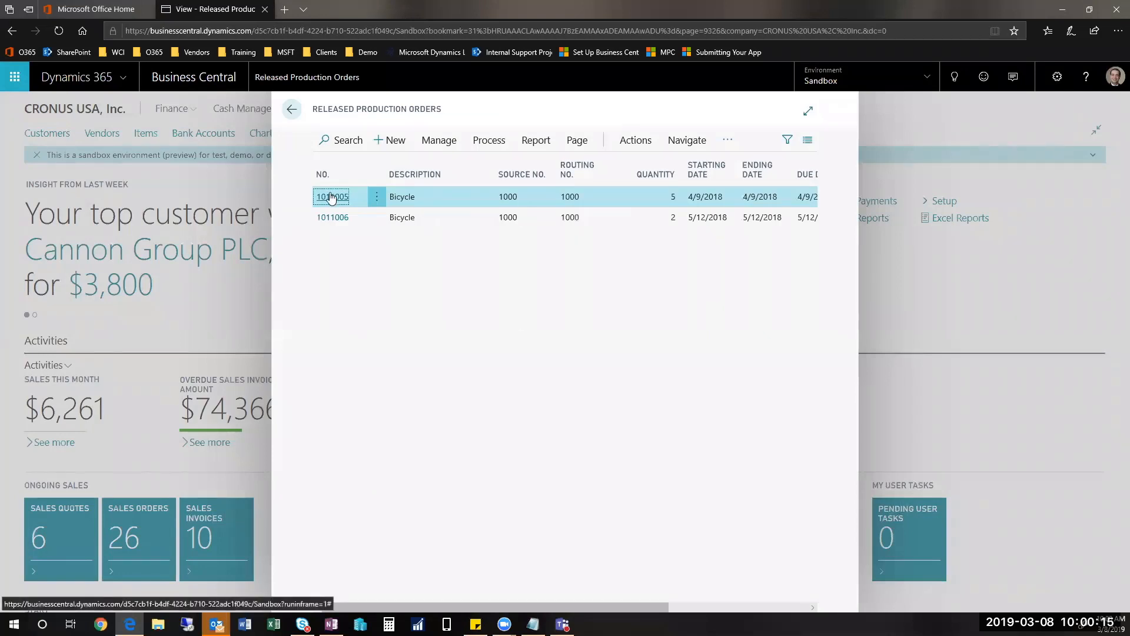
left_click(331, 197)
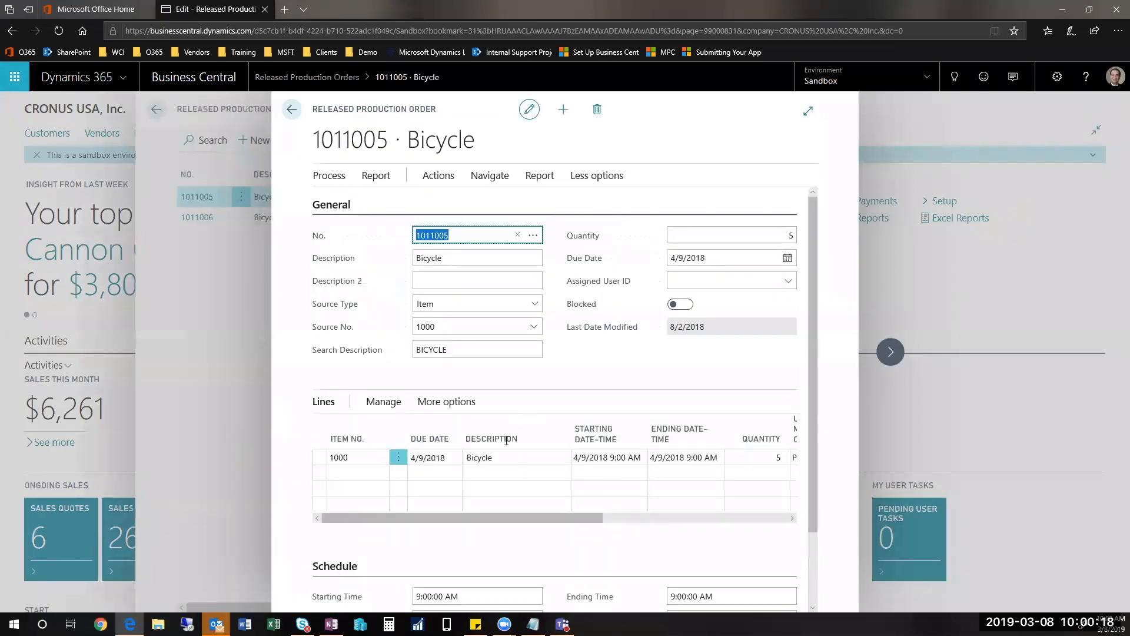
Step: Open the Capacity Ledger Entries of the bicycle production order
left_click(441, 186)
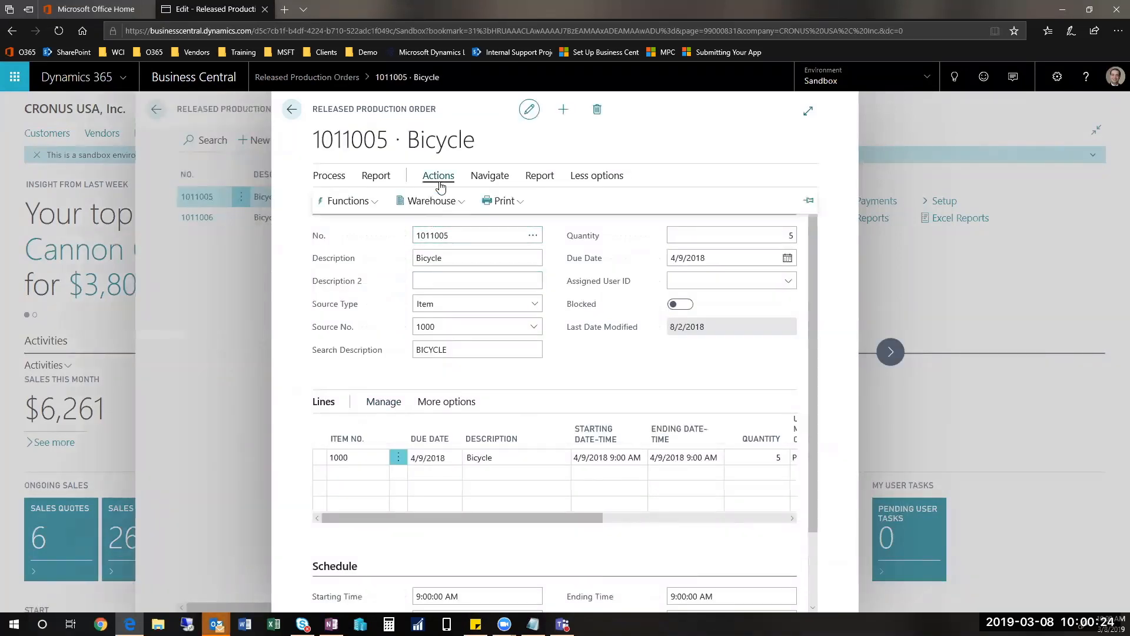
left_click(489, 176)
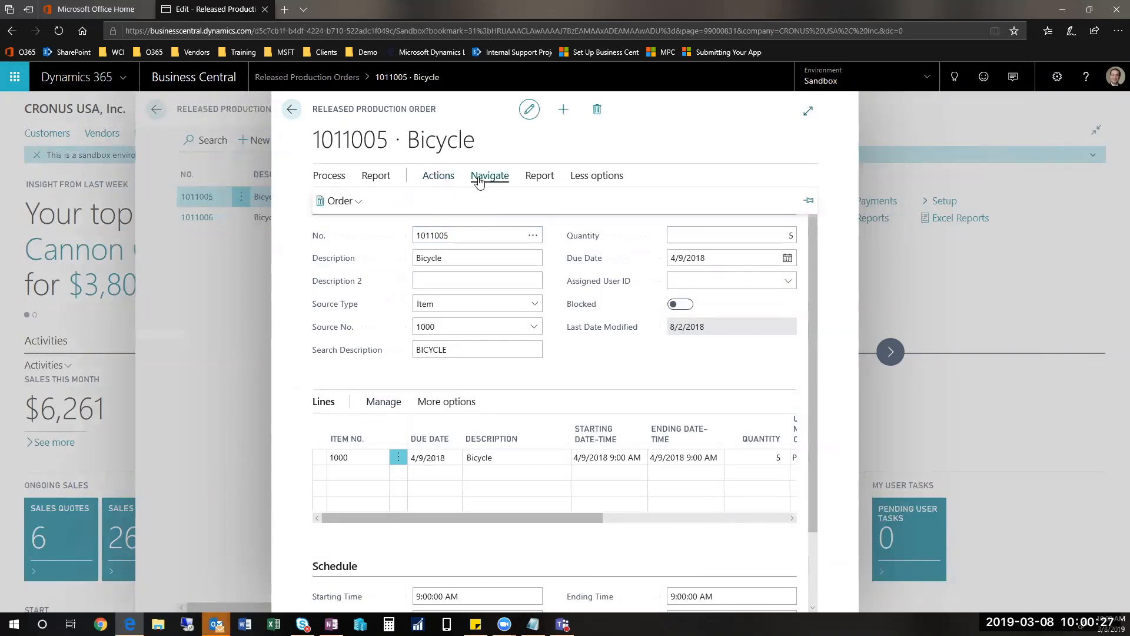
left_click(331, 201)
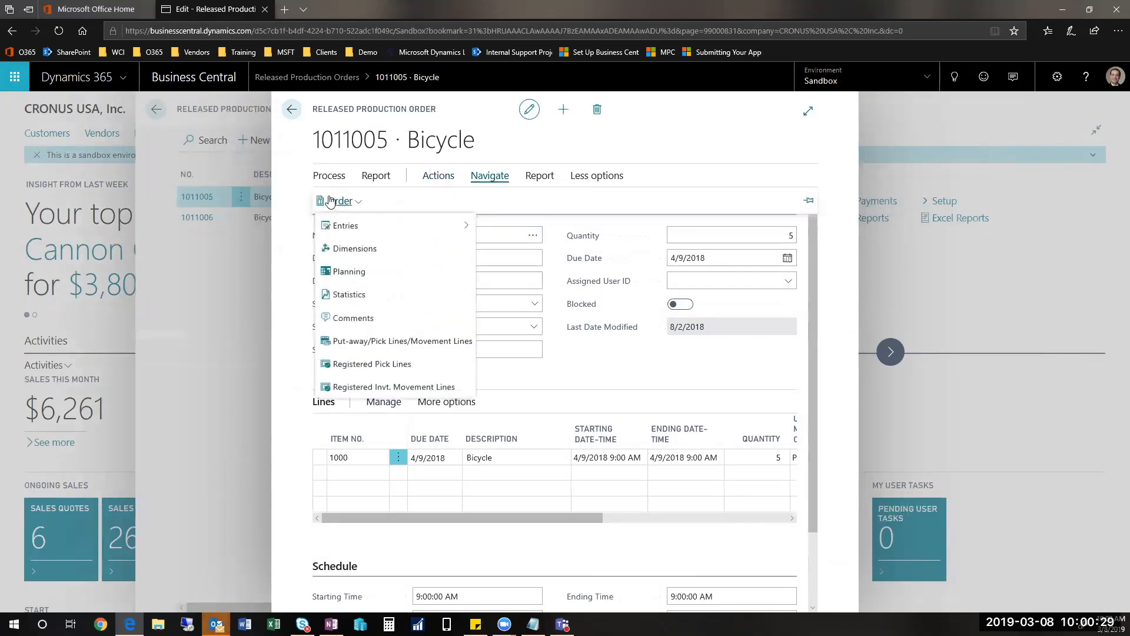
left_click(359, 230)
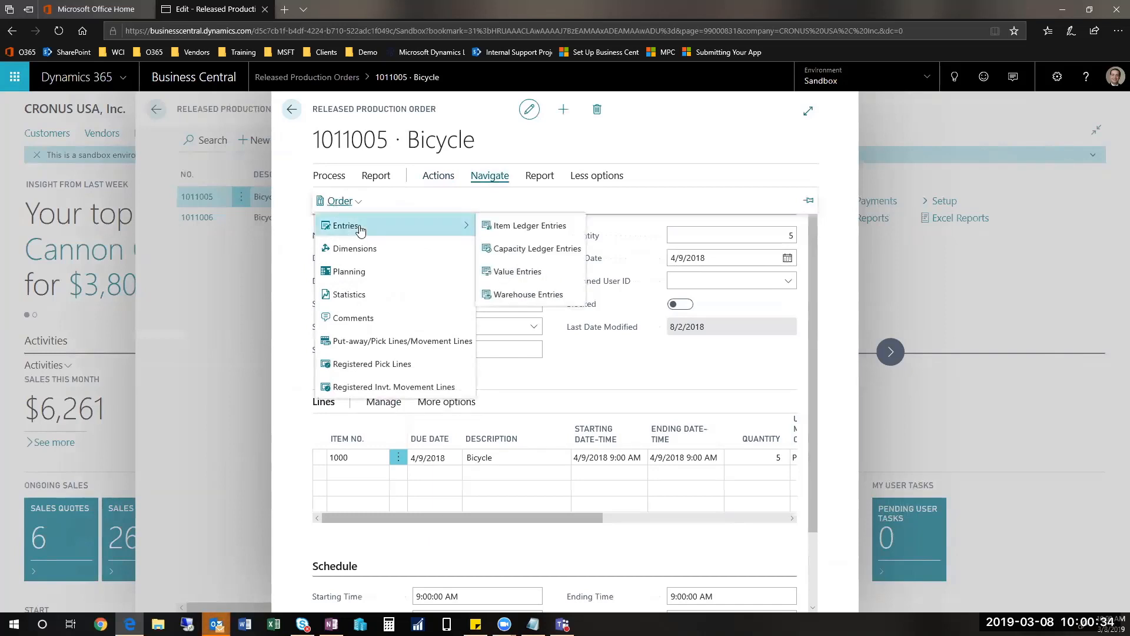
left_click(507, 250)
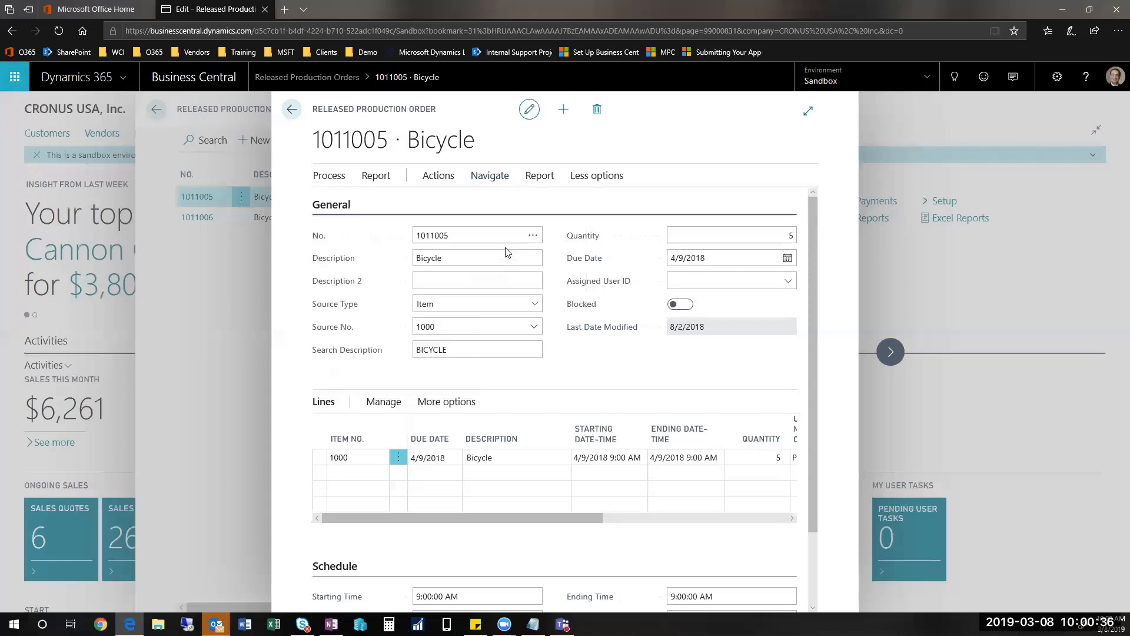